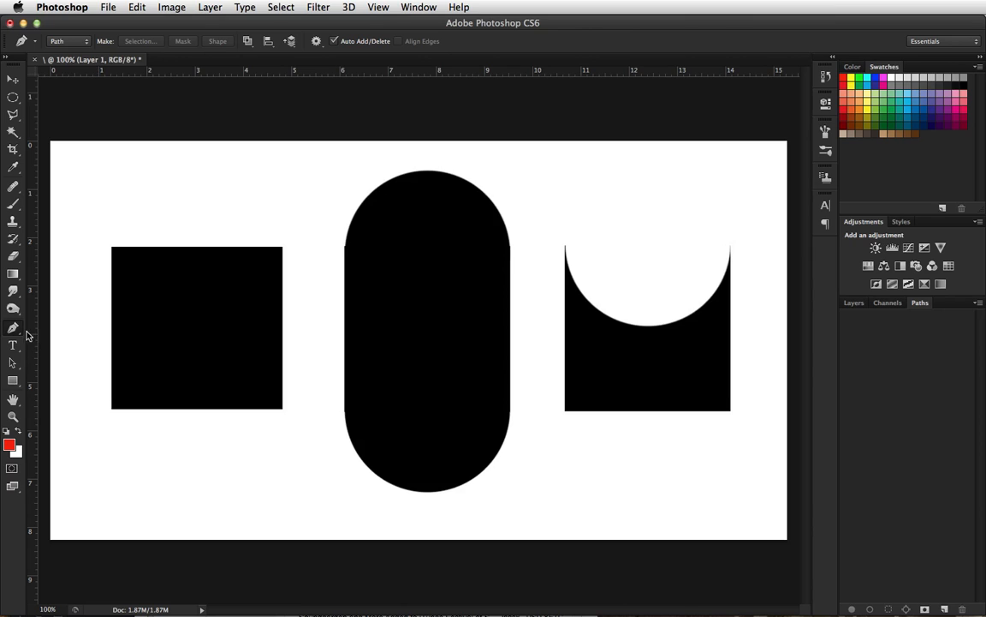
Step: Draw an open practice path above the black square with the Pen tool, starting with a straight segment and continuing with curves
{"action": "left_click", "coordinate": [13, 328]}
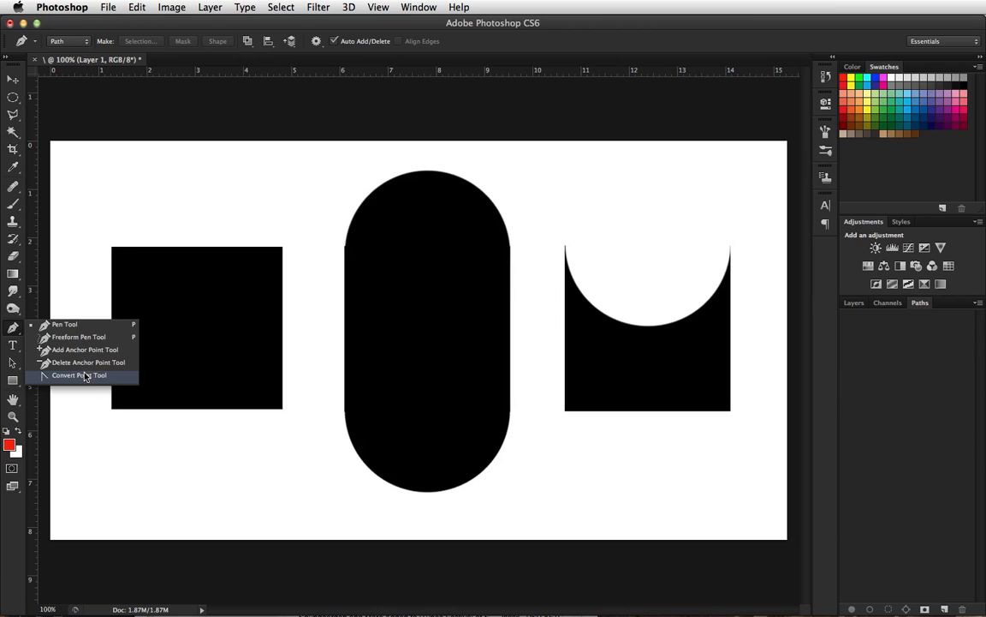
{"action": "left_click", "coordinate": [45, 409]}
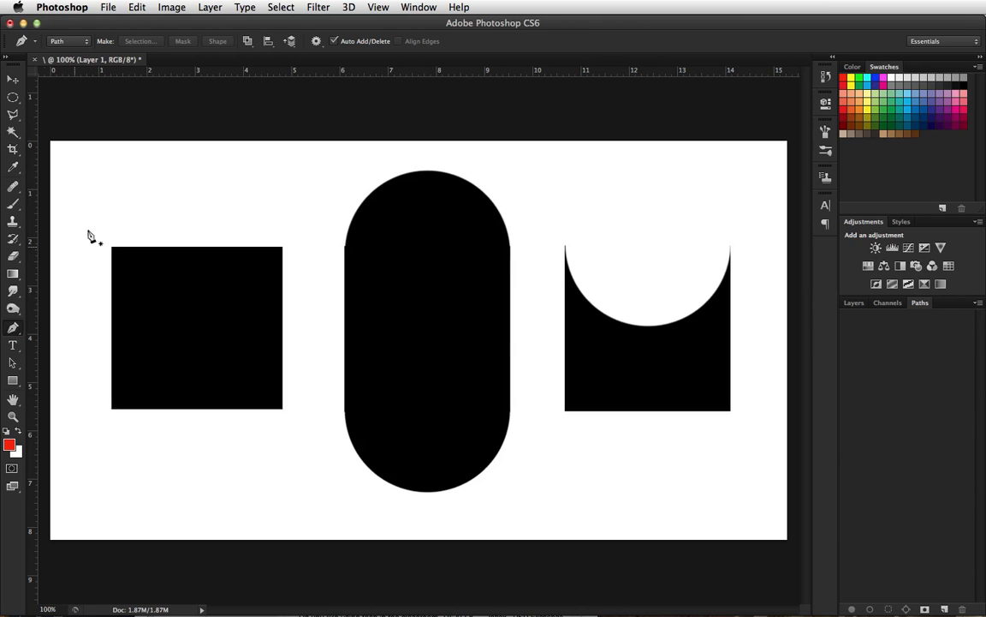
{"action": "left_click", "coordinate": [117, 168]}
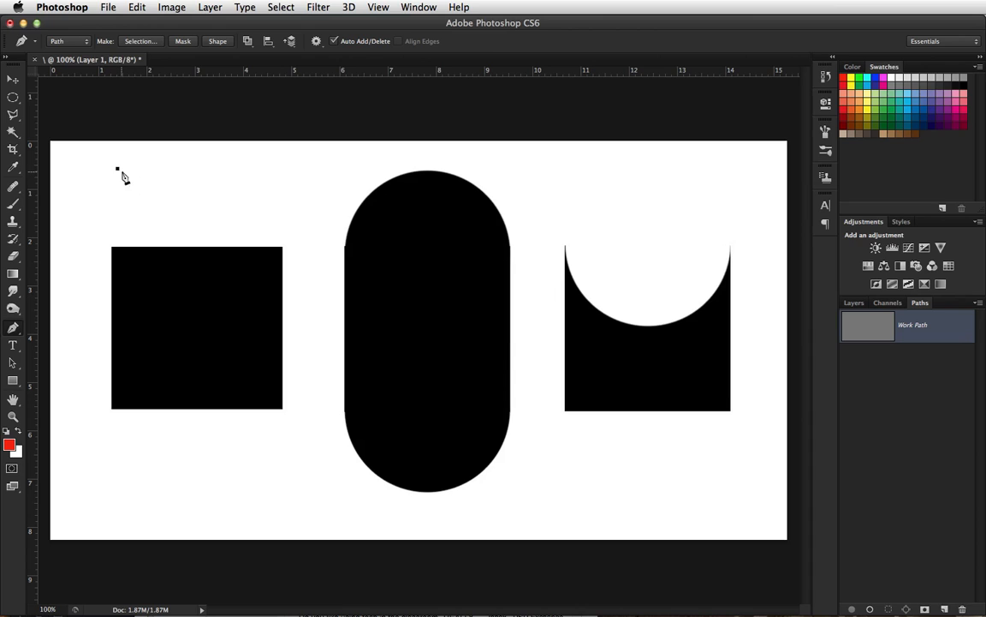
{"action": "left_click", "coordinate": [198, 204]}
{"action": "left_click", "coordinate": [263, 165]}
{"action": "left_click_drag", "start_coordinate": [265, 170], "coordinate": [319, 171]}
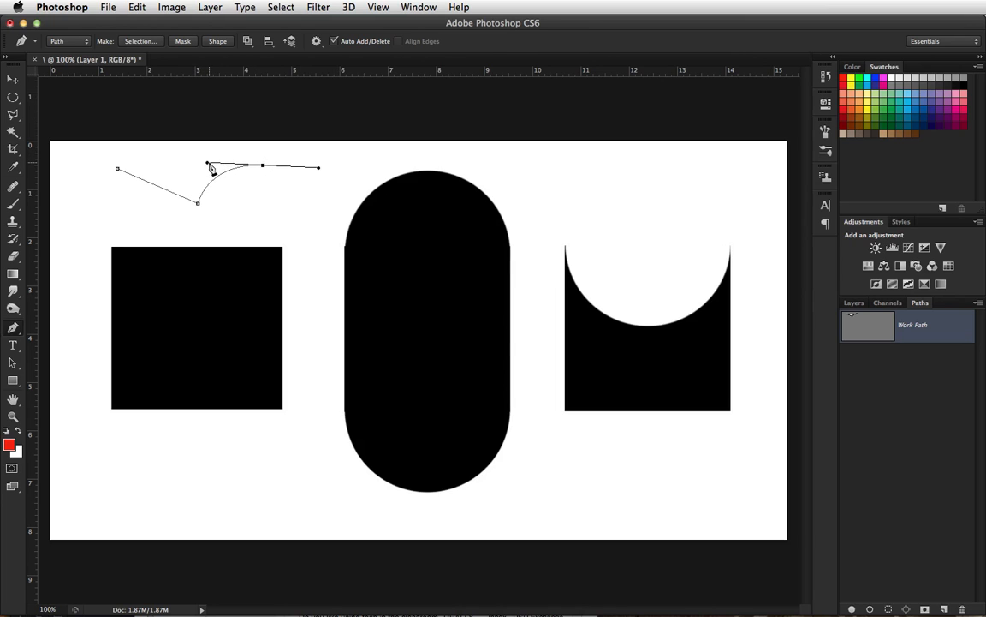
{"action": "left_click", "coordinate": [291, 204]}
{"action": "left_click_drag", "start_coordinate": [292, 206], "coordinate": [314, 216]}
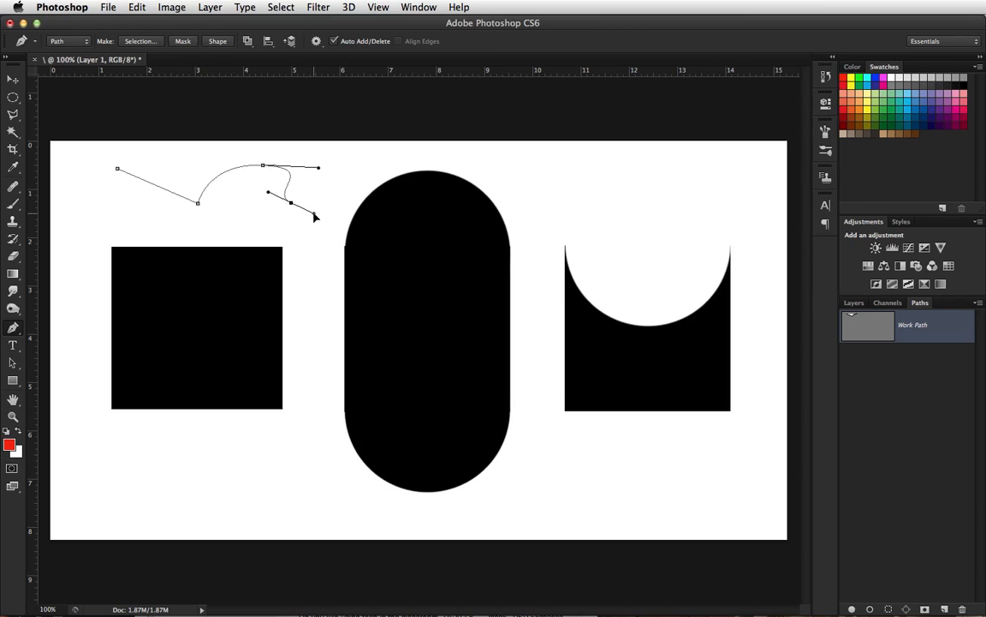
{"action": "left_click", "coordinate": [360, 168]}
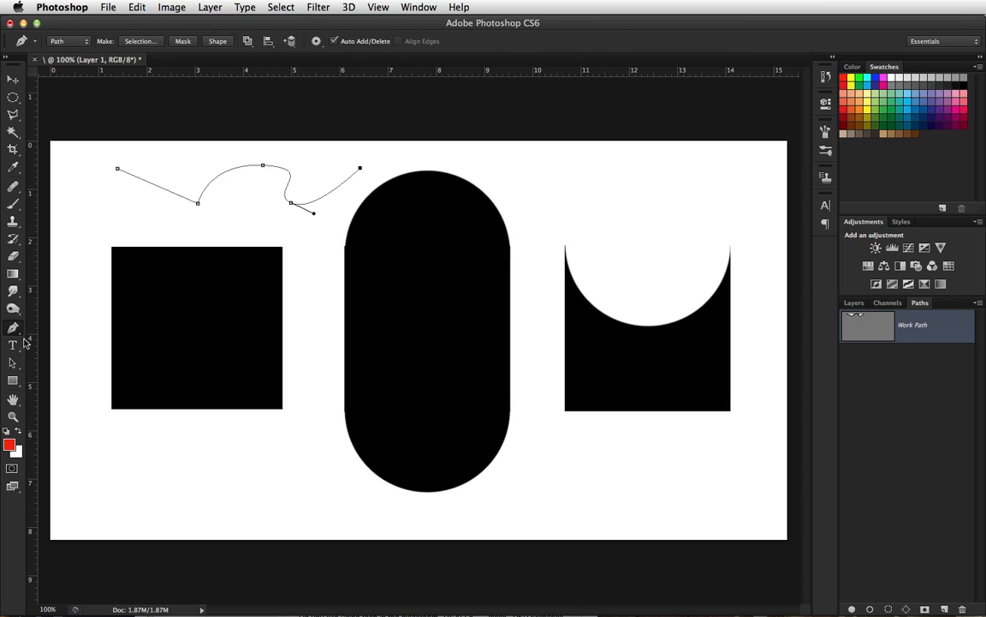
Step: Add an anchor point on the practice path's straight first segment and bend that segment into a curve
{"action": "left_click", "coordinate": [20, 329]}
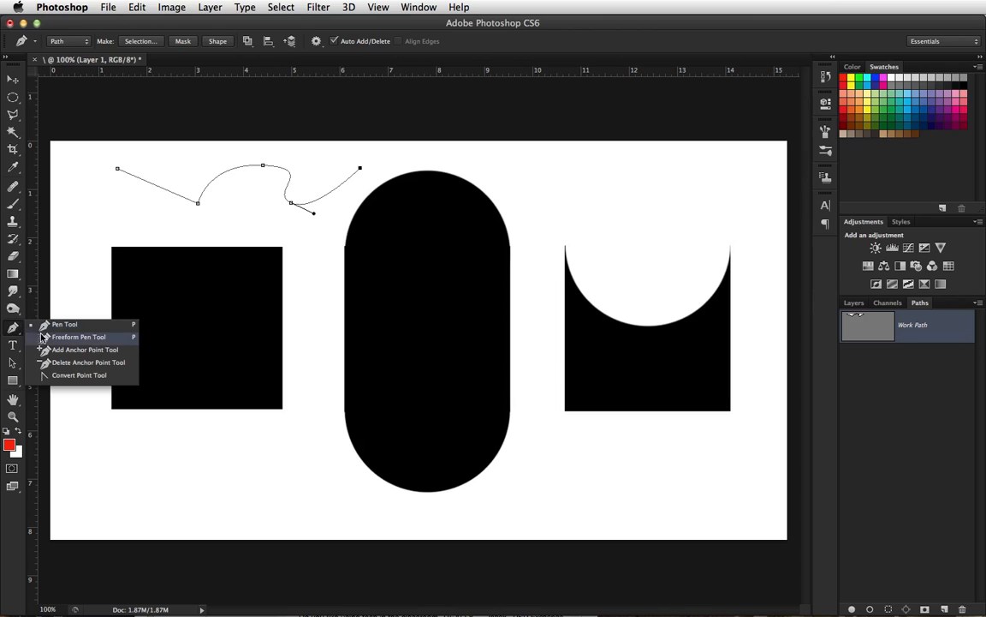
{"action": "left_click", "coordinate": [81, 349]}
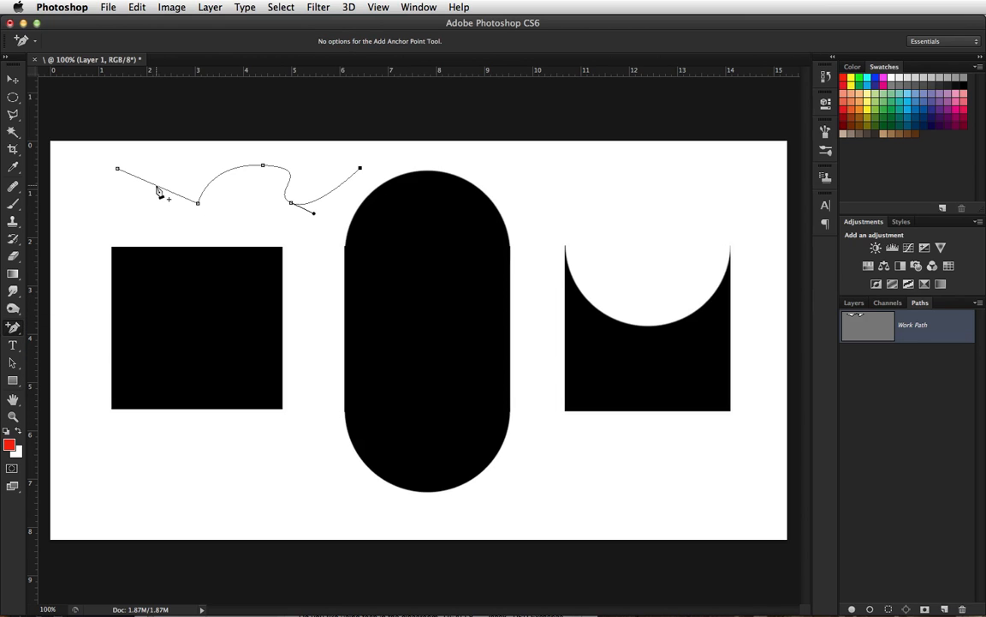
{"action": "left_click", "coordinate": [154, 185]}
{"action": "mouse_move", "coordinate": [154, 186]}
{"action": "left_mouse_down"}
{"action": "mouse_move", "coordinate": [137, 213]}
{"action": "mouse_move", "coordinate": [154, 173]}
{"action": "left_mouse_up"}
Step: Remove three inner anchor points from the practice path with the Delete Anchor Point tool and delete the whole work path
{"action": "left_click", "coordinate": [13, 326]}
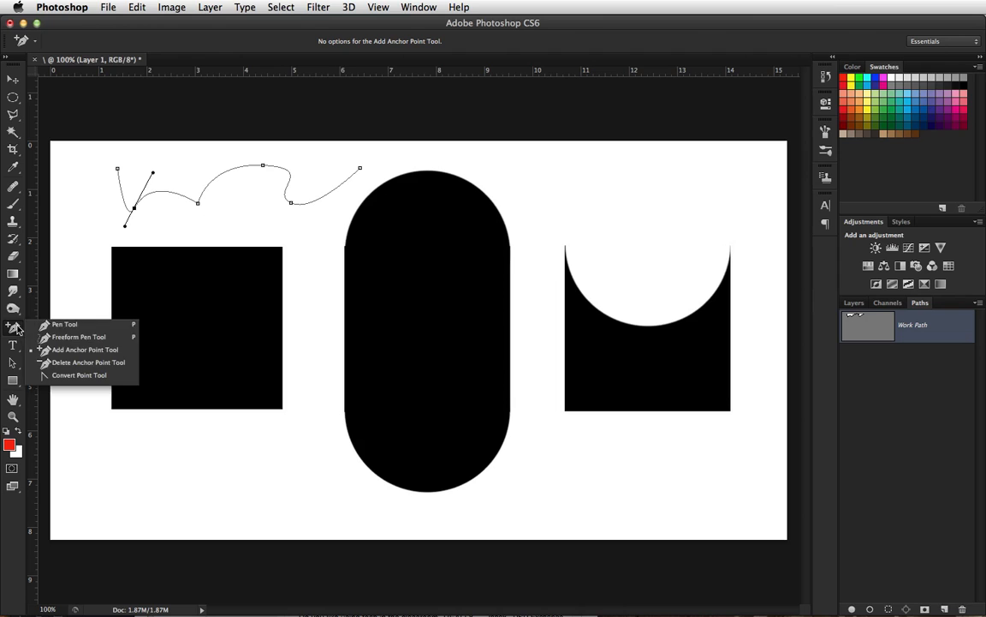
{"action": "left_click", "coordinate": [49, 362]}
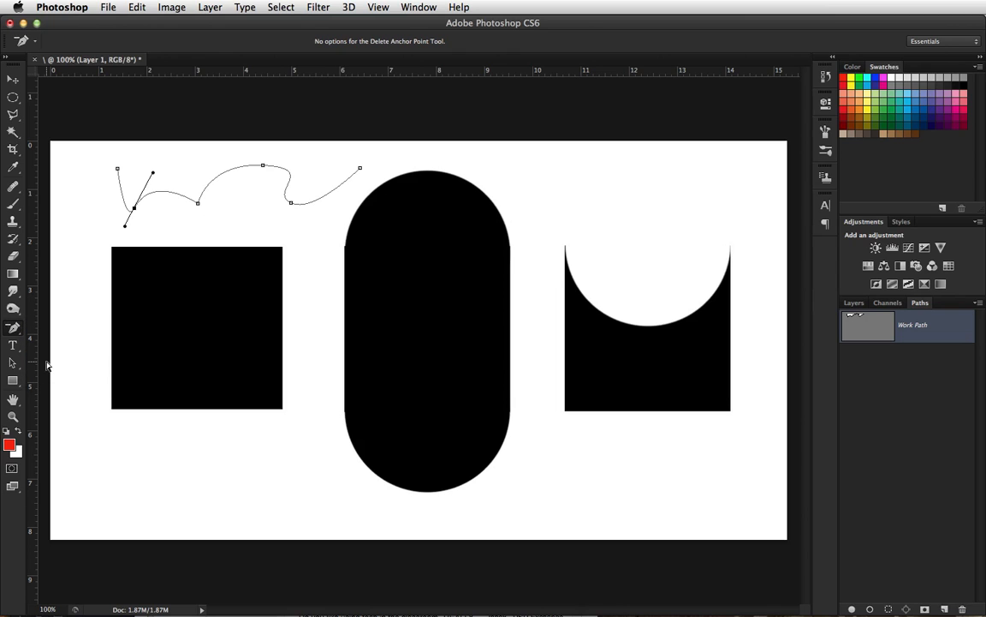
{"action": "left_click", "coordinate": [199, 207]}
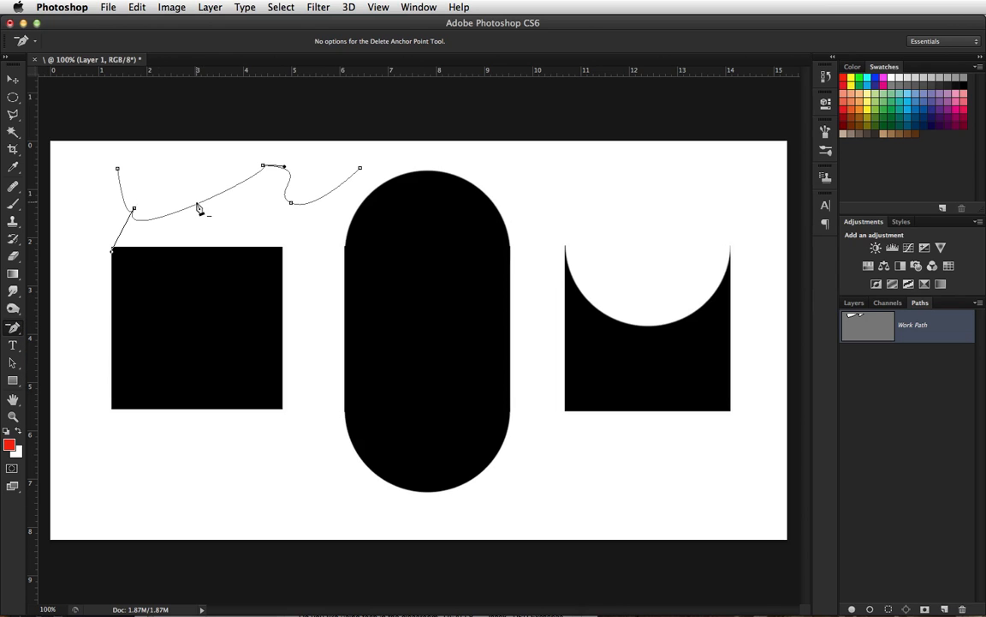
{"action": "left_click", "coordinate": [263, 167]}
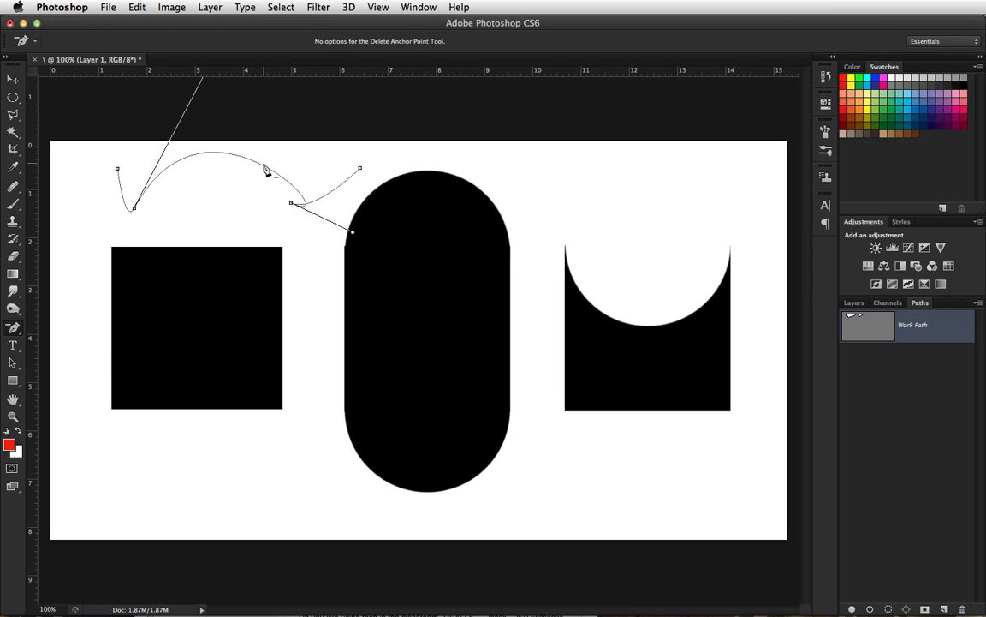
{"action": "left_click", "coordinate": [292, 203]}
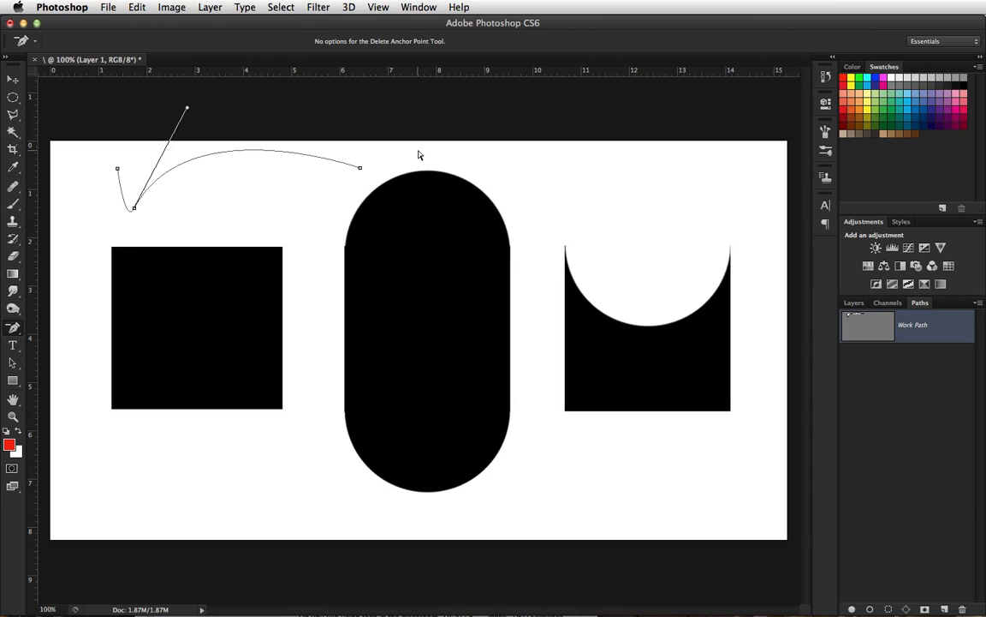
{"action": "key", "text": "BackSpace"}
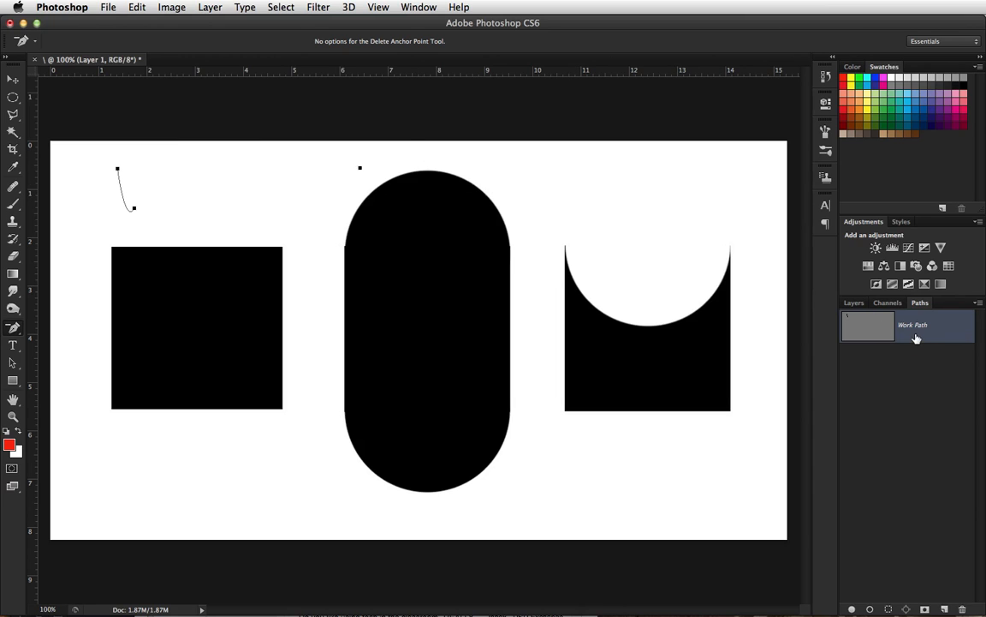
{"action": "key", "text": "BackSpace"}
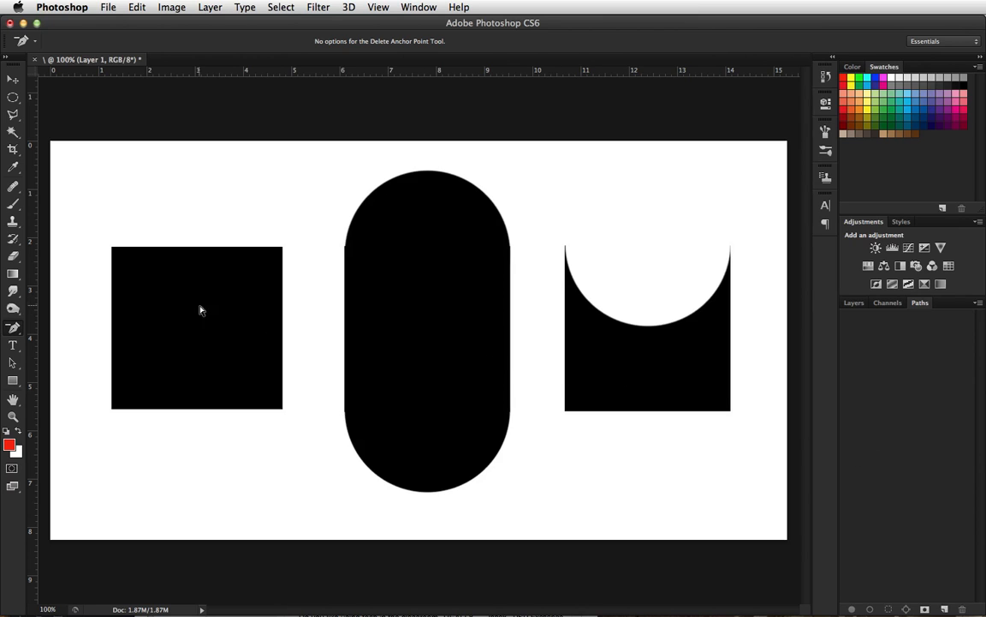
Step: Trace the black square corner by corner with the Pen tool, closing the path at its upper-left starting point
{"action": "left_click", "coordinate": [14, 328]}
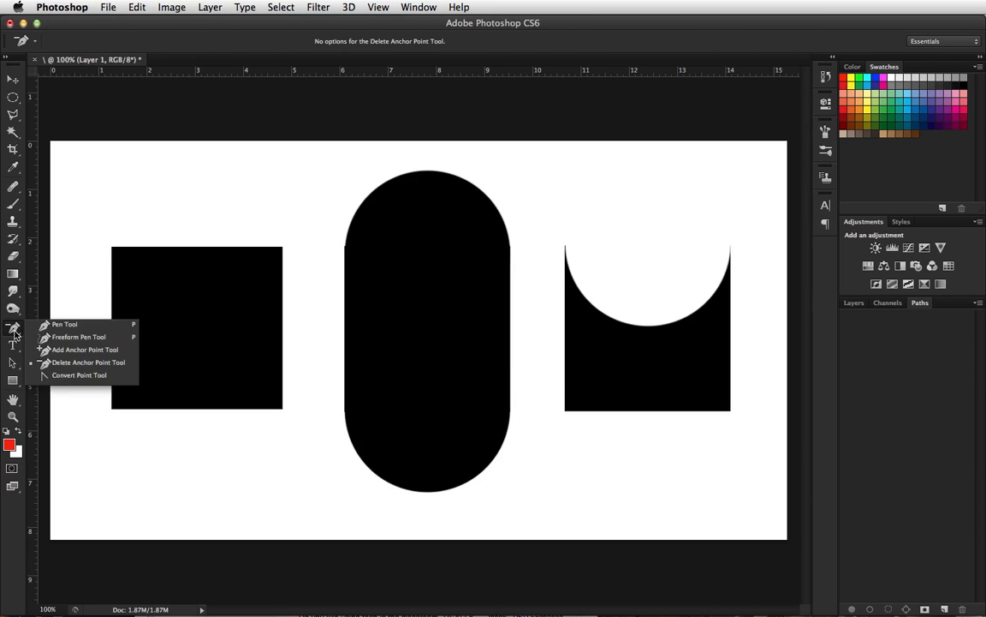
{"action": "left_click", "coordinate": [34, 326]}
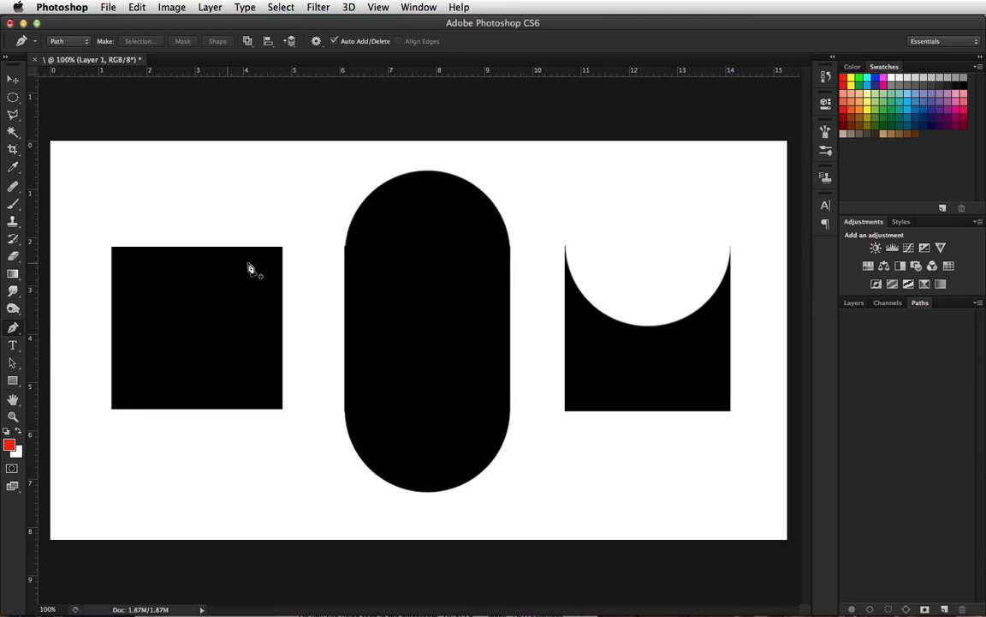
{"action": "left_click", "coordinate": [112, 249]}
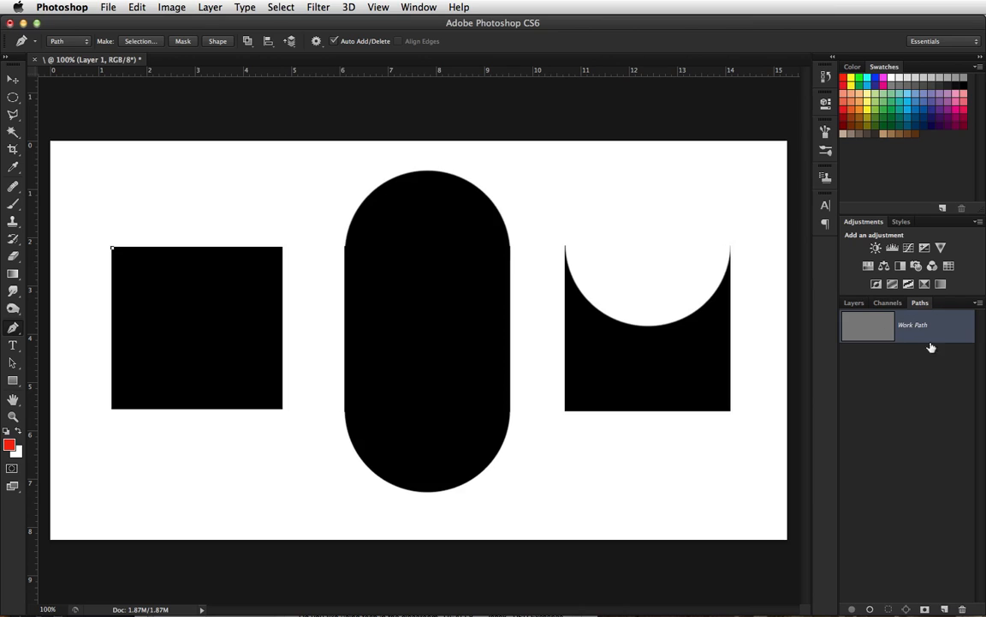
{"action": "left_click", "coordinate": [283, 248]}
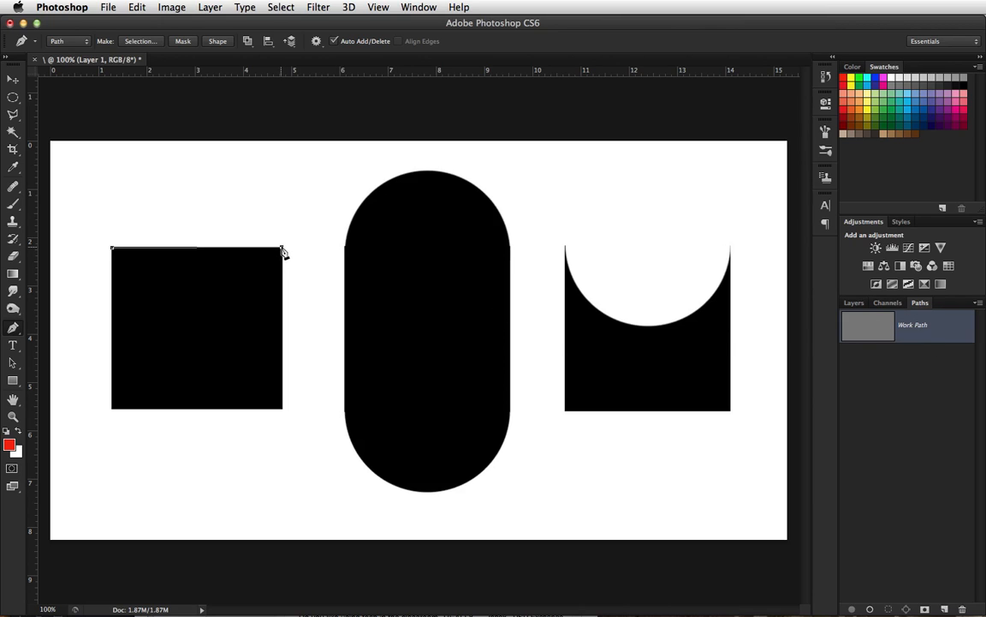
{"action": "left_click", "coordinate": [282, 408]}
{"action": "left_click", "coordinate": [113, 409]}
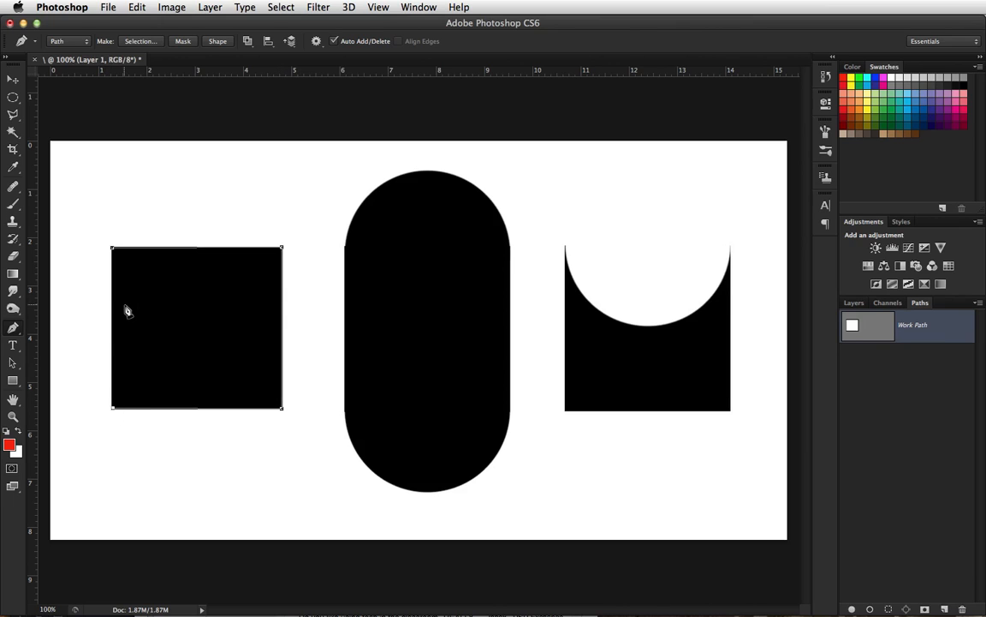
{"action": "left_click", "coordinate": [113, 250]}
Step: Hide Layer 1 and move the whole square path slightly right and down with the Path Selection tool
{"action": "left_click", "coordinate": [854, 304]}
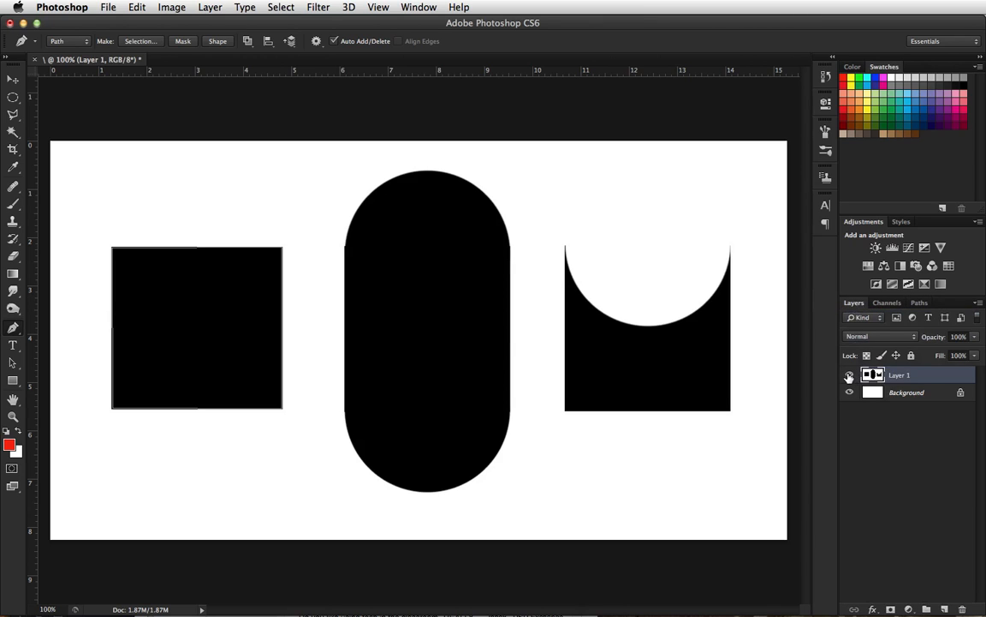
{"action": "left_click", "coordinate": [850, 377]}
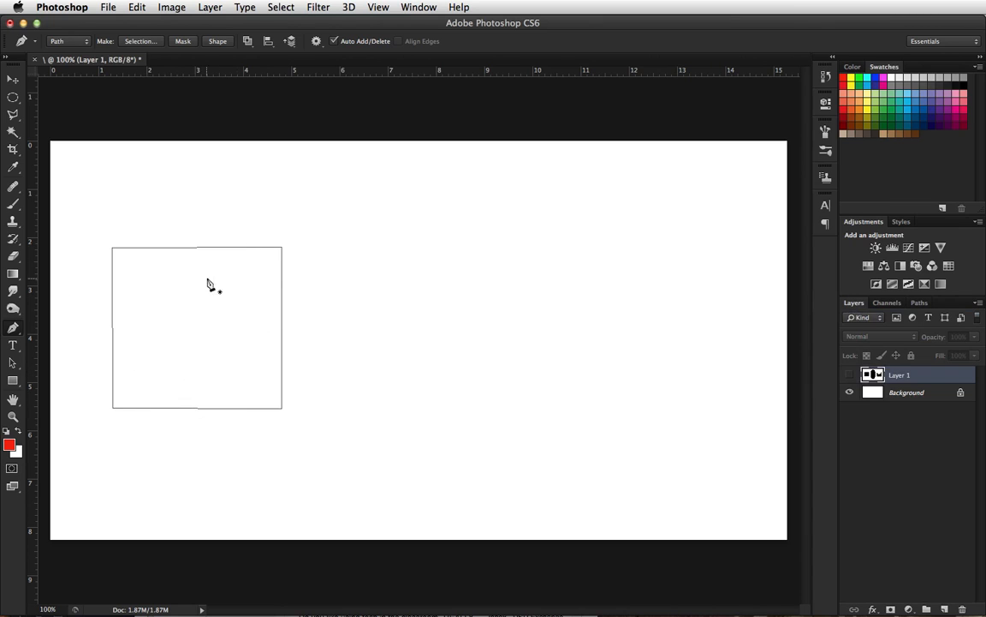
{"action": "left_click", "coordinate": [14, 366]}
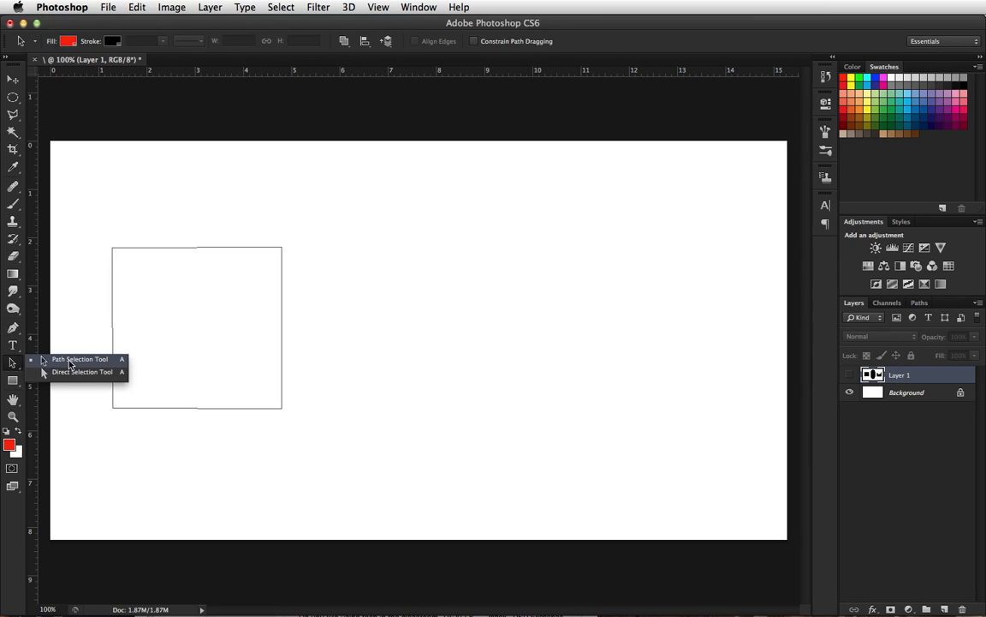
{"action": "left_click", "coordinate": [113, 320]}
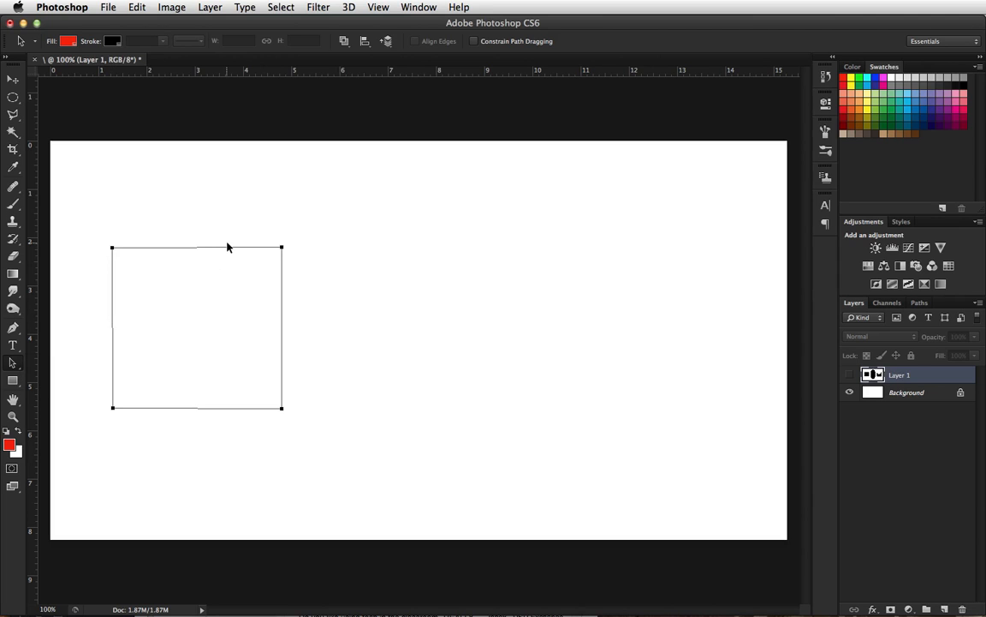
{"action": "left_click_drag", "start_coordinate": [227, 251], "coordinate": [245, 280]}
{"action": "left_click_drag", "start_coordinate": [239, 266], "coordinate": [252, 253]}
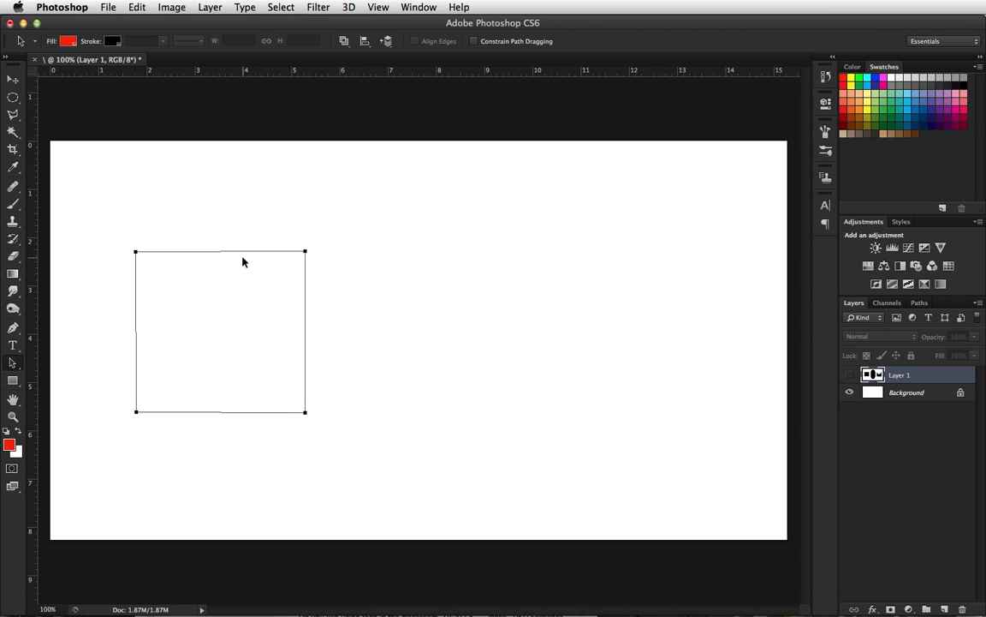
Step: Straighten the square path's edges by adjusting its upper-left and lower-left anchor points with the Direct Selection tool
{"action": "left_click", "coordinate": [13, 362]}
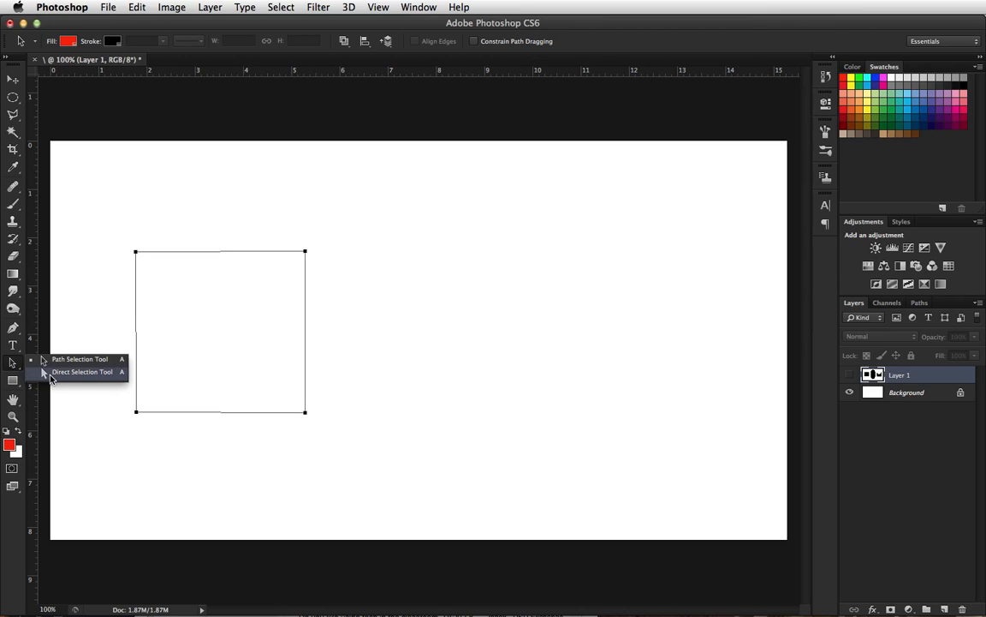
{"action": "left_click", "coordinate": [51, 374]}
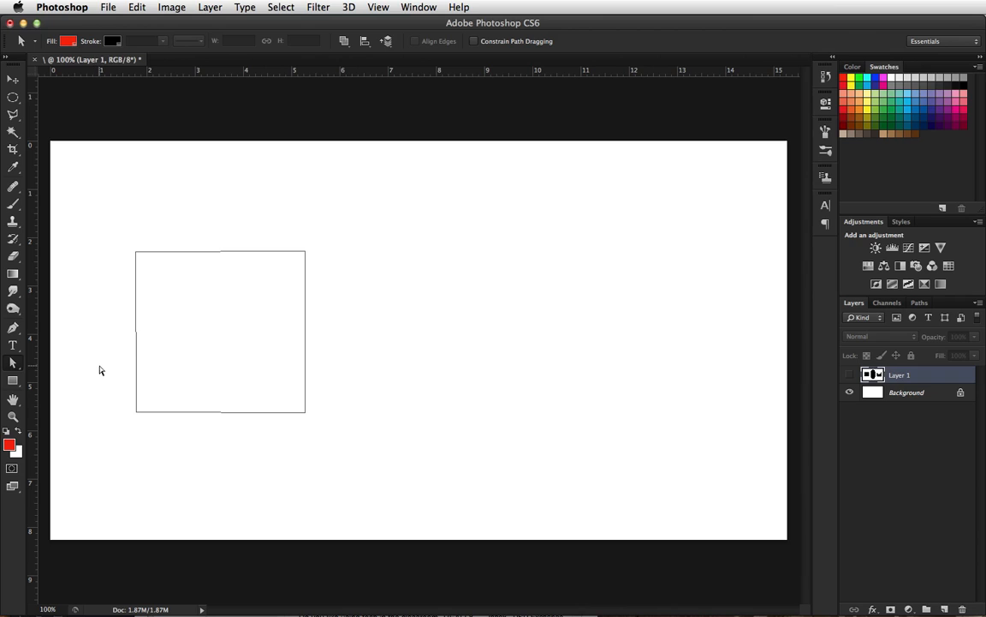
{"action": "left_click", "coordinate": [136, 290]}
{"action": "mouse_move", "coordinate": [138, 255]}
{"action": "left_mouse_down"}
{"action": "mouse_move", "coordinate": [147, 237]}
{"action": "mouse_move", "coordinate": [115, 247]}
{"action": "mouse_move", "coordinate": [121, 264]}
{"action": "mouse_move", "coordinate": [151, 256]}
{"action": "mouse_move", "coordinate": [137, 255]}
{"action": "left_mouse_up"}
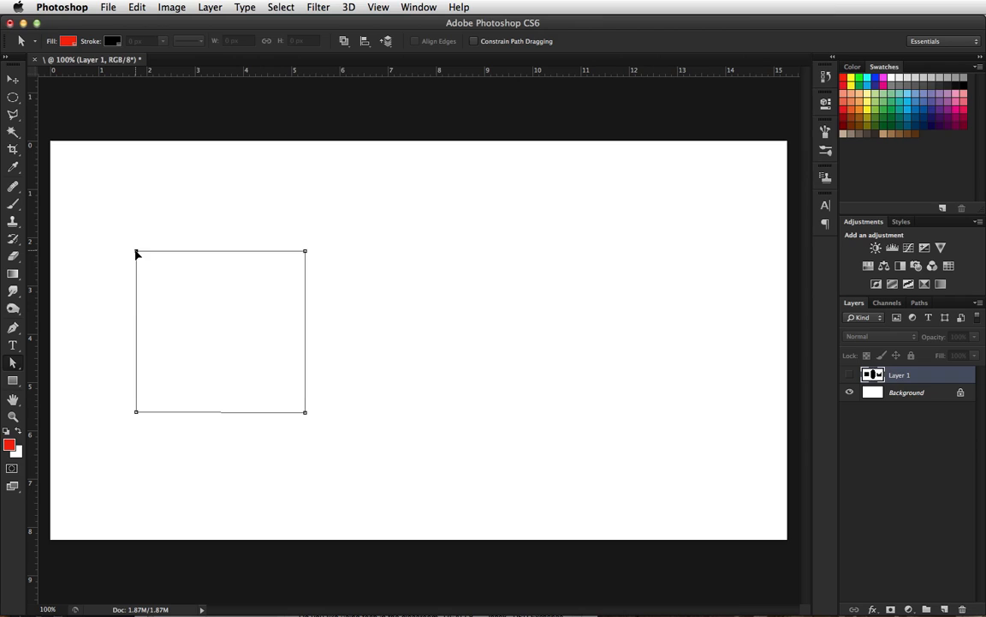
{"action": "left_click", "coordinate": [137, 412]}
{"action": "key", "text": "Down"}
Step: Show Layer 1 and nudge the whole path left and up with the Path Selection tool until it lines up with the black square
{"action": "left_click", "coordinate": [849, 375]}
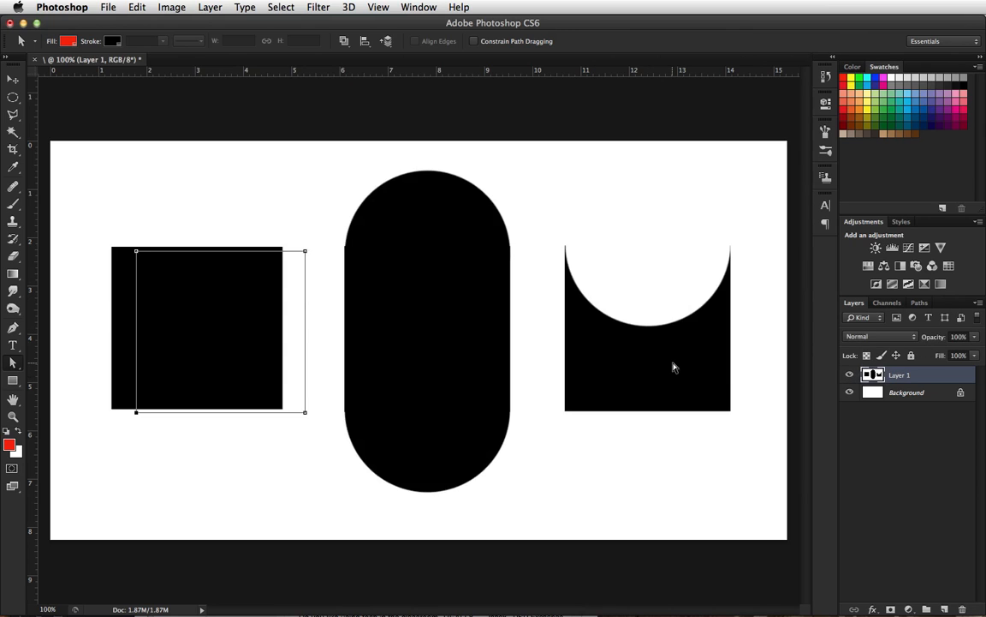
{"action": "left_click", "coordinate": [13, 363]}
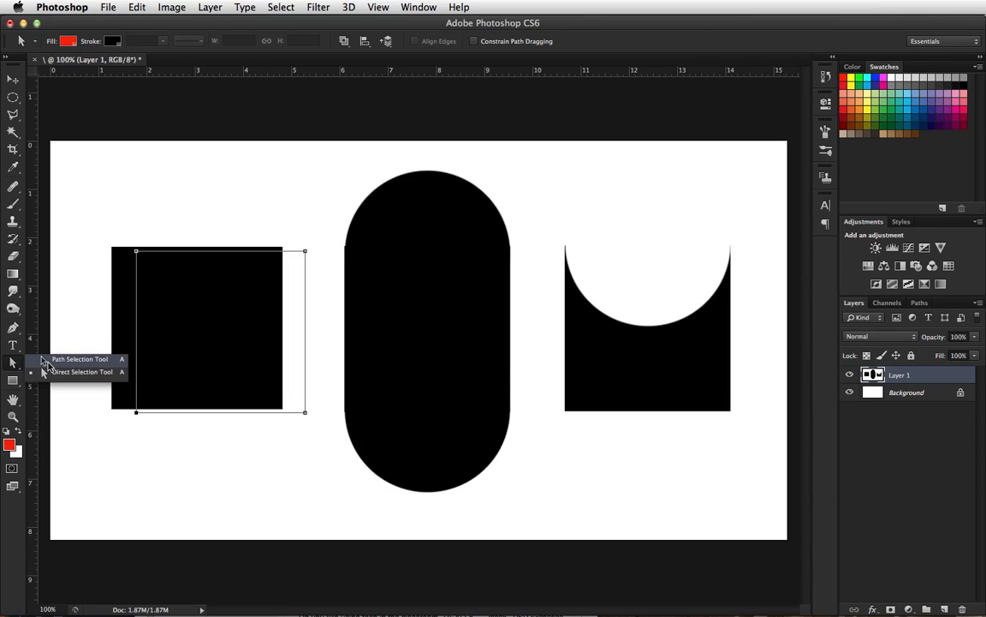
{"action": "left_click", "coordinate": [45, 377]}
{"action": "left_click", "coordinate": [74, 357]}
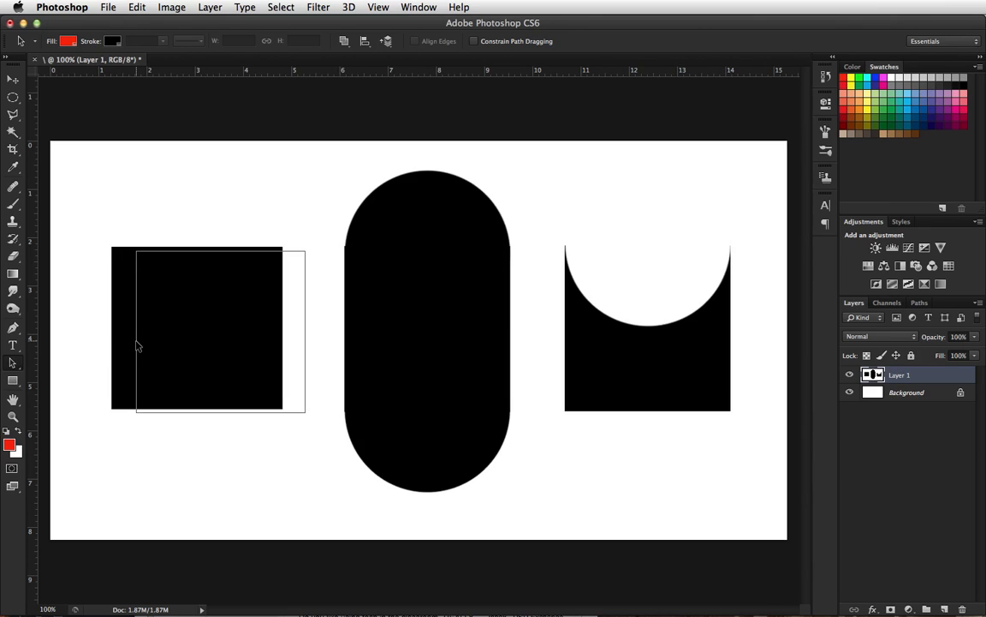
{"action": "key", "text": "Left"}
{"action": "key", "text": "Left"}
{"action": "key", "text": "Left"}
{"action": "key", "text": "Left"}
{"action": "key", "text": "Left"}
{"action": "key", "text": "Left"}
{"action": "key", "text": "Left"}
{"action": "key", "text": "Left"}
{"action": "key", "text": "Left"}
{"action": "key", "text": "Left"}
{"action": "key", "text": "Left"}
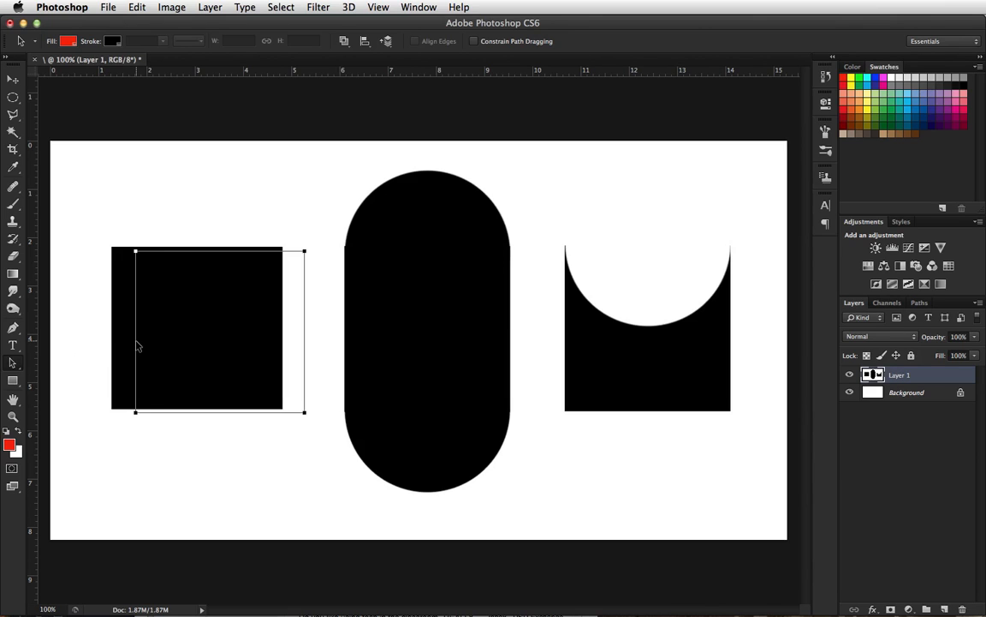
{"action": "key", "text": "Left"}
{"action": "key", "text": "Left"}
{"action": "key", "text": "Left"}
{"action": "key", "text": "Left"}
{"action": "key", "text": "Left"}
{"action": "key", "text": "Left"}
{"action": "key", "text": "Left"}
{"action": "key", "text": "Left"}
{"action": "key", "text": "Left"}
{"action": "key", "text": "Left"}
{"action": "key", "text": "Left"}
{"action": "key", "text": "Left"}
{"action": "key", "text": "Left"}
{"action": "key", "text": "Left"}
{"action": "key", "text": "Left"}
{"action": "key", "text": "Left"}
{"action": "key", "text": "Left"}
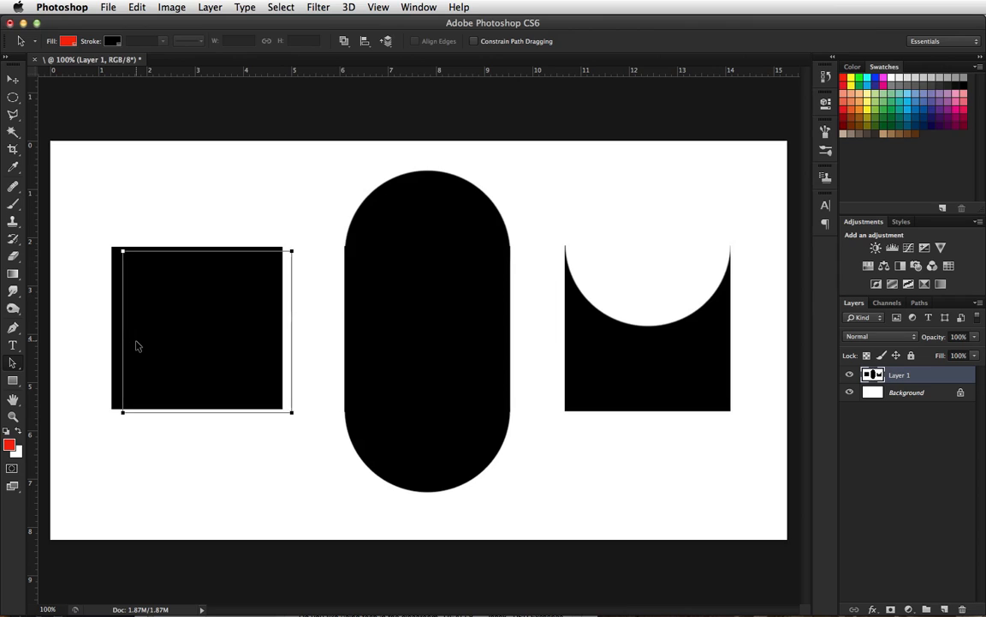
{"action": "key", "text": "Left"}
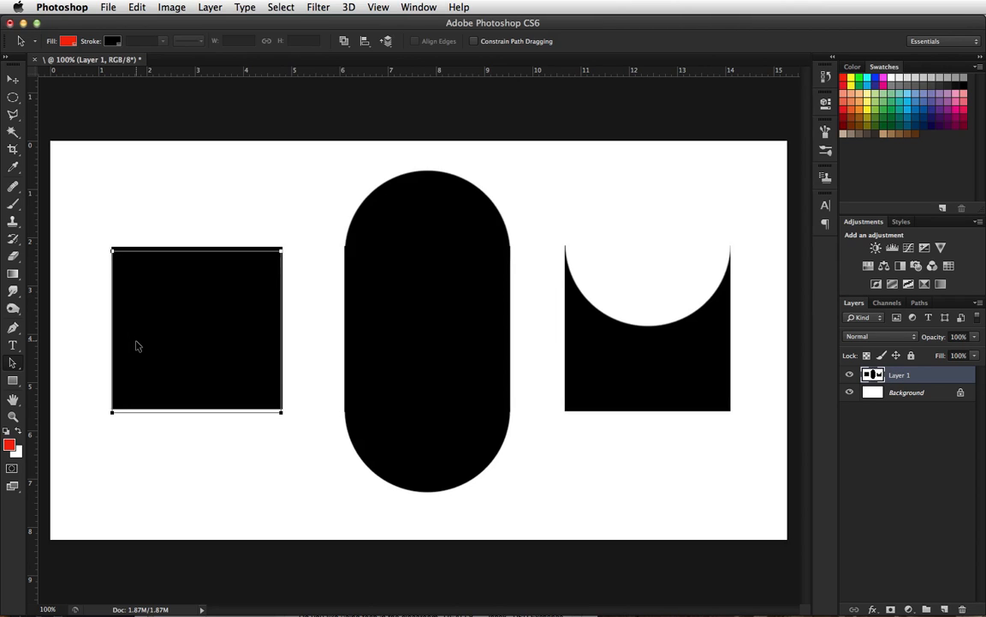
{"action": "key", "text": "Up"}
{"action": "key", "text": "Up"}
{"action": "key", "text": "Up"}
{"action": "key", "text": "Up"}
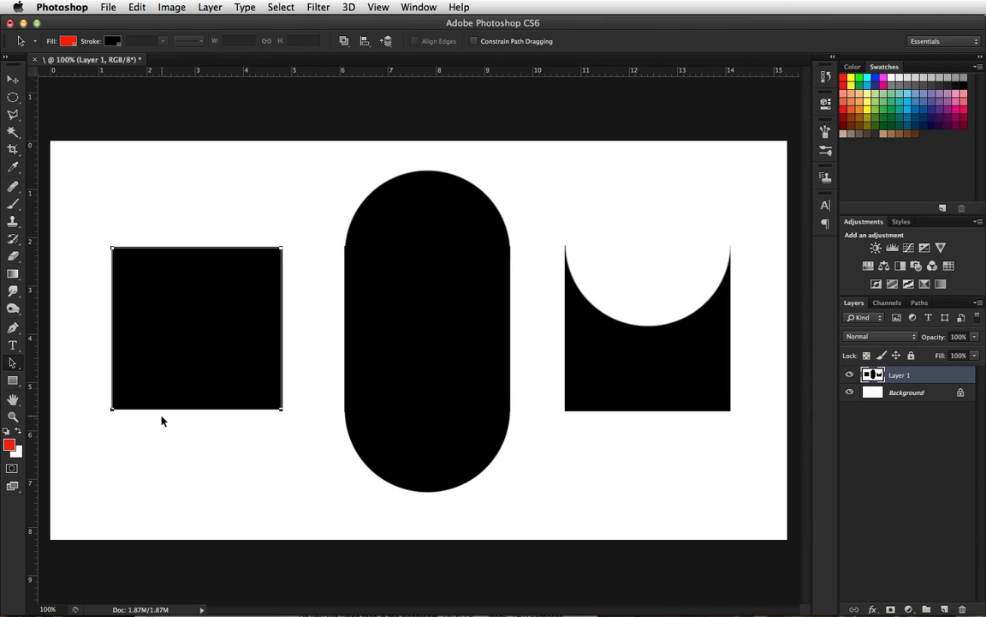
Step: Save the square's work path under the name Left Shape
{"action": "left_click", "coordinate": [920, 304]}
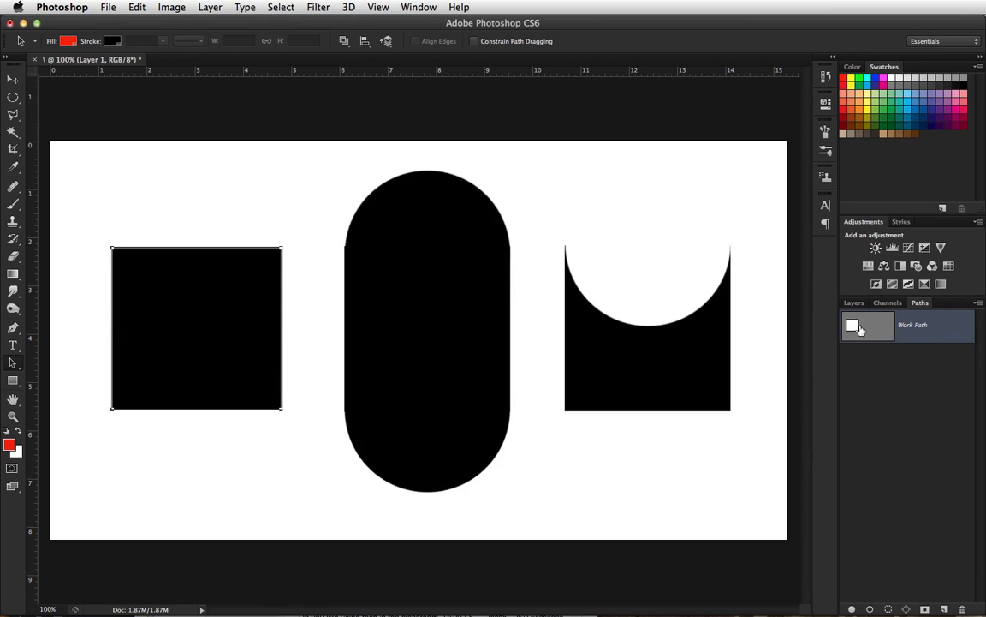
{"action": "double_click", "coordinate": [915, 327]}
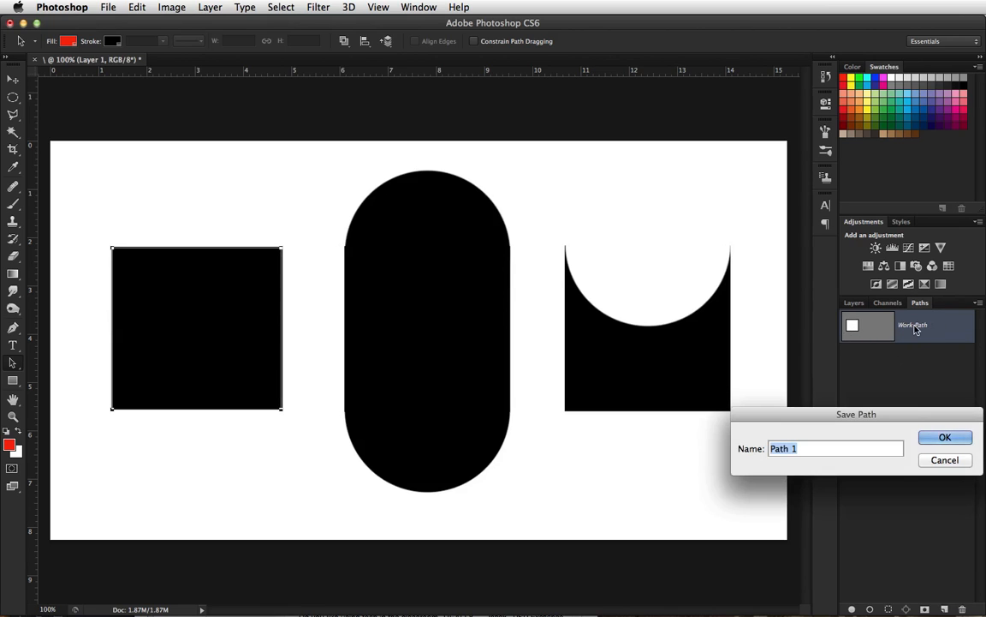
{"action": "type", "text": "Left Shape"}
{"action": "left_click", "coordinate": [936, 440]}
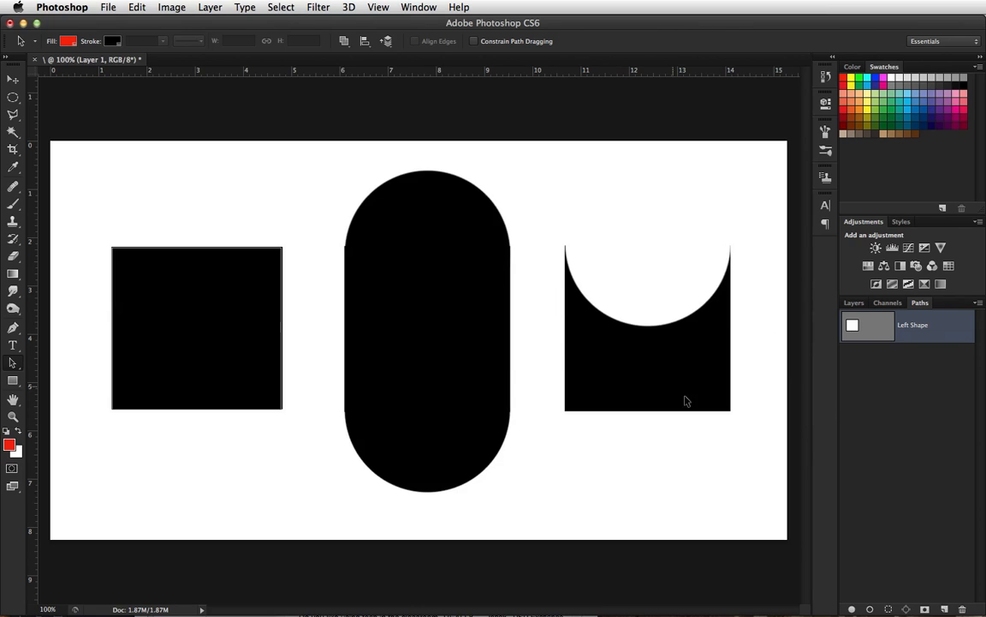
Step: Create a new path and trace the pill shape's straight left edge from bottom to top with the Pen tool
{"action": "left_click", "coordinate": [946, 608]}
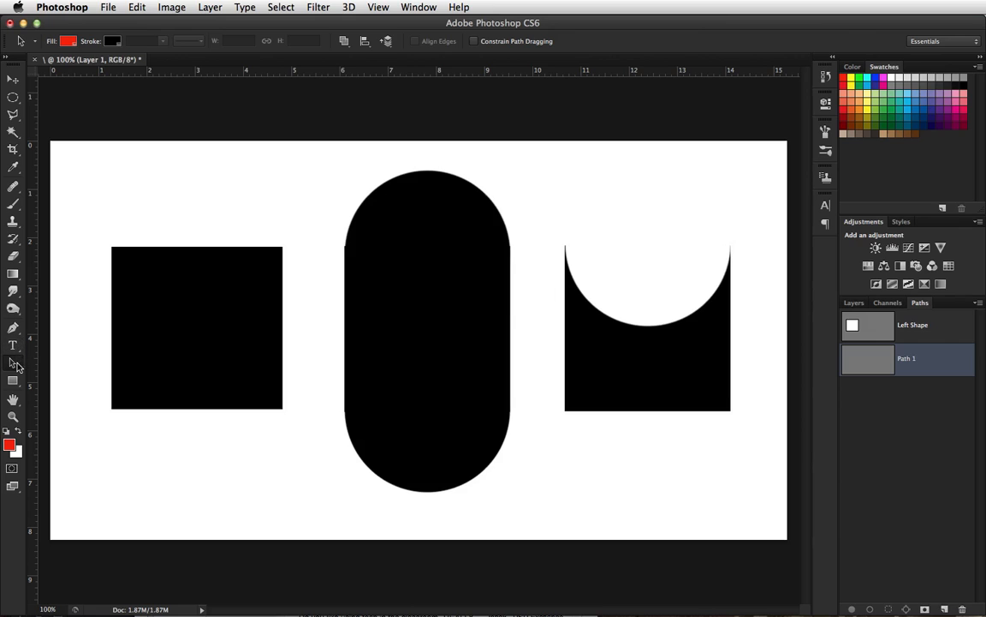
{"action": "left_click", "coordinate": [13, 328]}
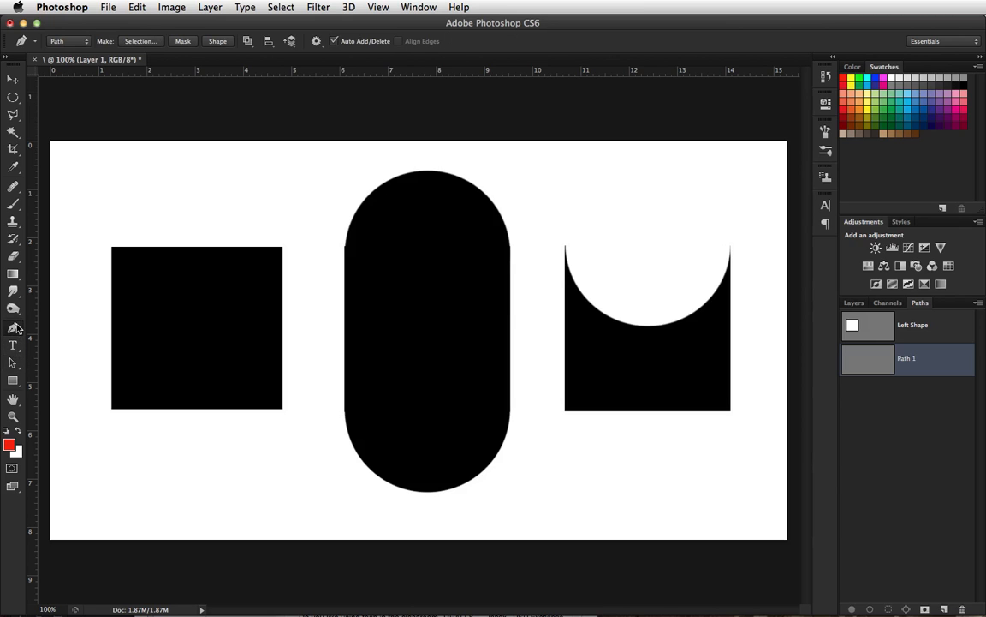
{"action": "left_click", "coordinate": [345, 412]}
{"action": "left_click", "coordinate": [346, 248]}
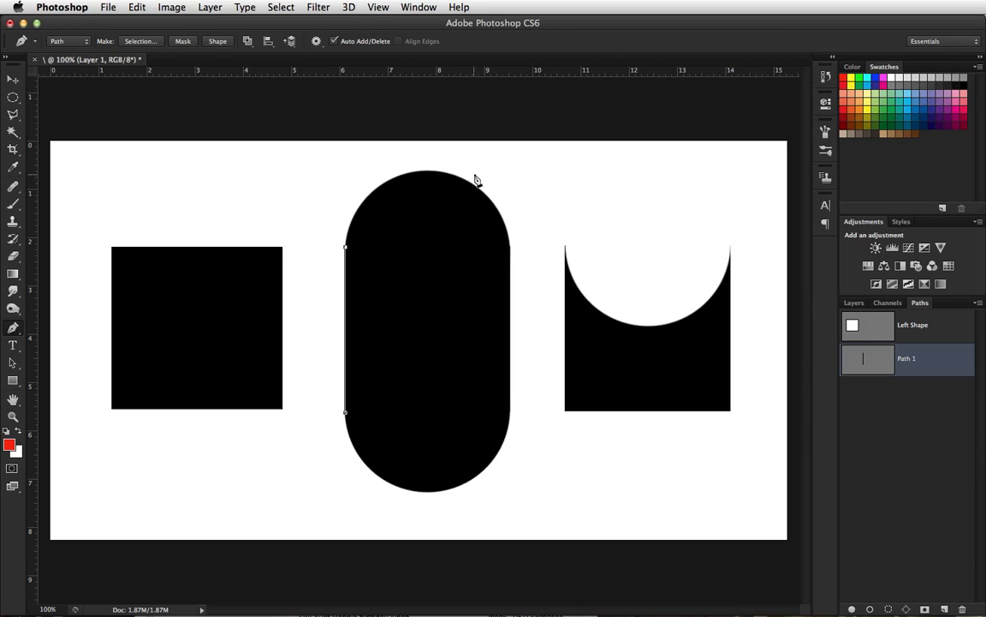
Step: Continue the path around the pill's rounded top with a curved anchor at its peak, ending at the upper-right corner of the straight side
{"action": "left_click", "coordinate": [428, 173]}
{"action": "left_click_drag", "start_coordinate": [430, 176], "coordinate": [504, 175]}
{"action": "left_click_drag", "start_coordinate": [505, 175], "coordinate": [503, 172]}
{"action": "left_click", "coordinate": [511, 248]}
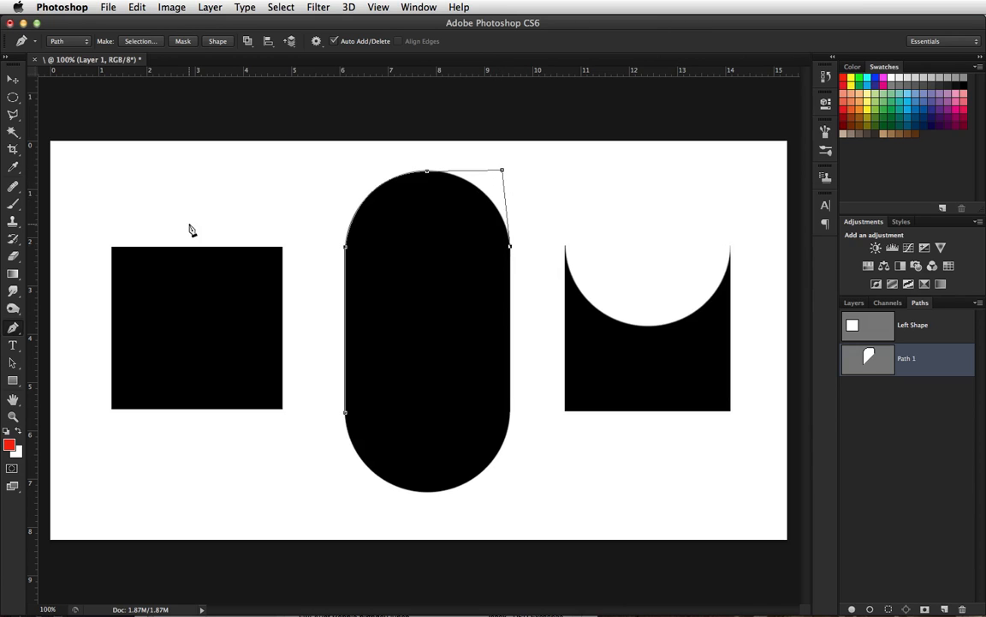
Step: Try to remove the path's top anchor point with the Delete Anchor Point tool, and undo the deletion
{"action": "left_click", "coordinate": [13, 328]}
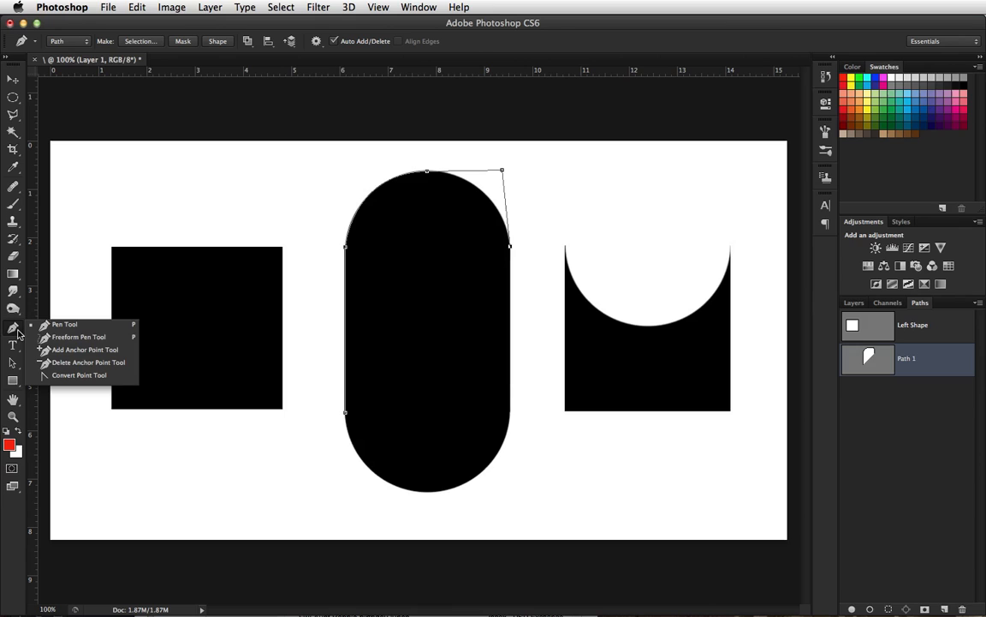
{"action": "left_click", "coordinate": [57, 363]}
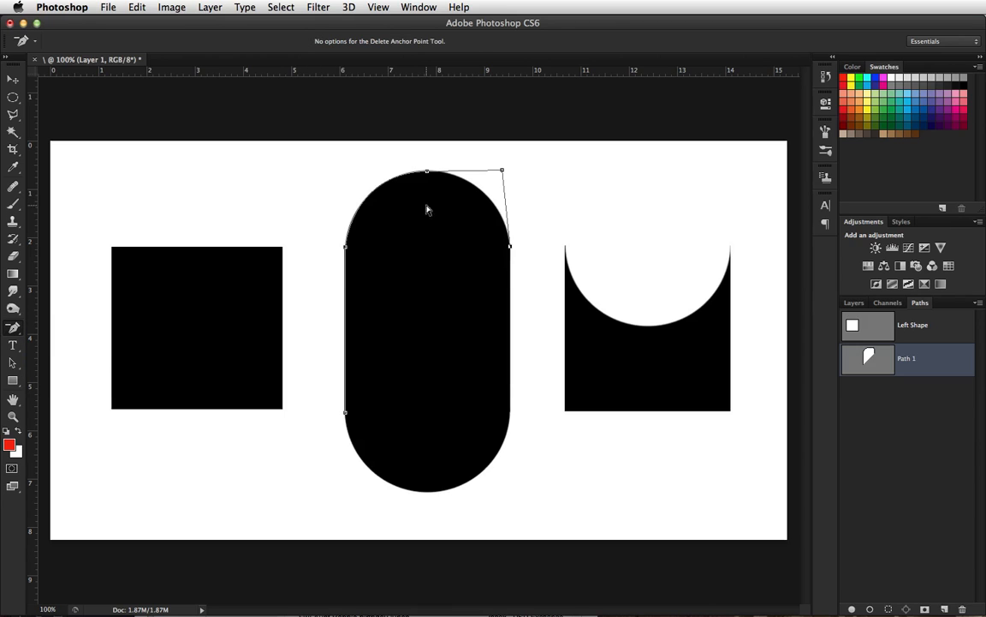
{"action": "left_click", "coordinate": [502, 170]}
{"action": "mouse_move", "coordinate": [516, 171]}
{"action": "left_mouse_down"}
{"action": "mouse_move", "coordinate": [511, 198]}
{"action": "mouse_move", "coordinate": [519, 154]}
{"action": "mouse_move", "coordinate": [511, 201]}
{"action": "mouse_move", "coordinate": [529, 158]}
{"action": "mouse_move", "coordinate": [513, 187]}
{"action": "mouse_move", "coordinate": [517, 170]}
{"action": "left_mouse_up"}
{"action": "left_click", "coordinate": [428, 174]}
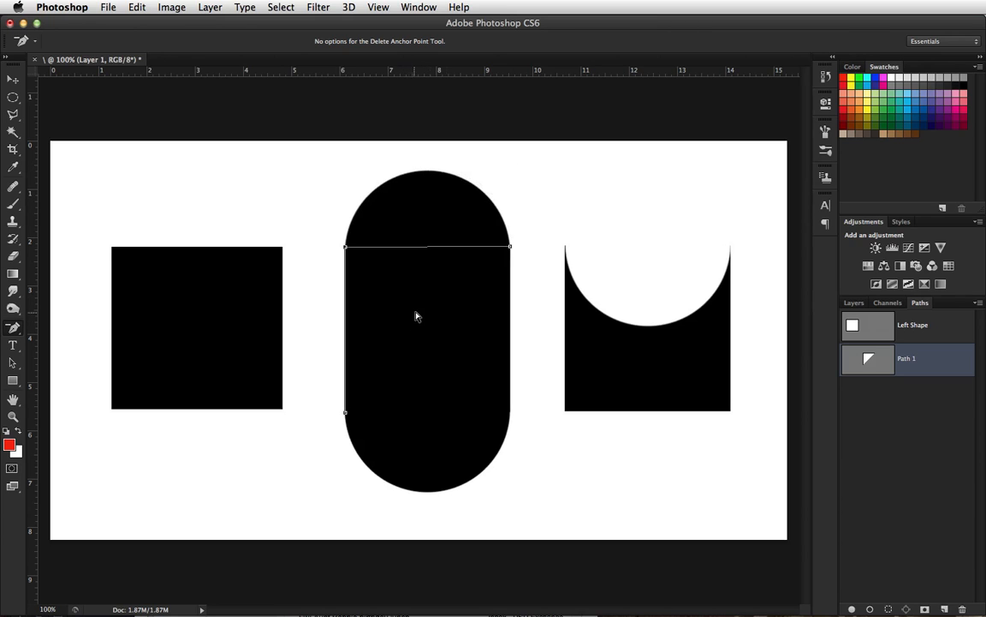
{"action": "key", "text": "super+z"}
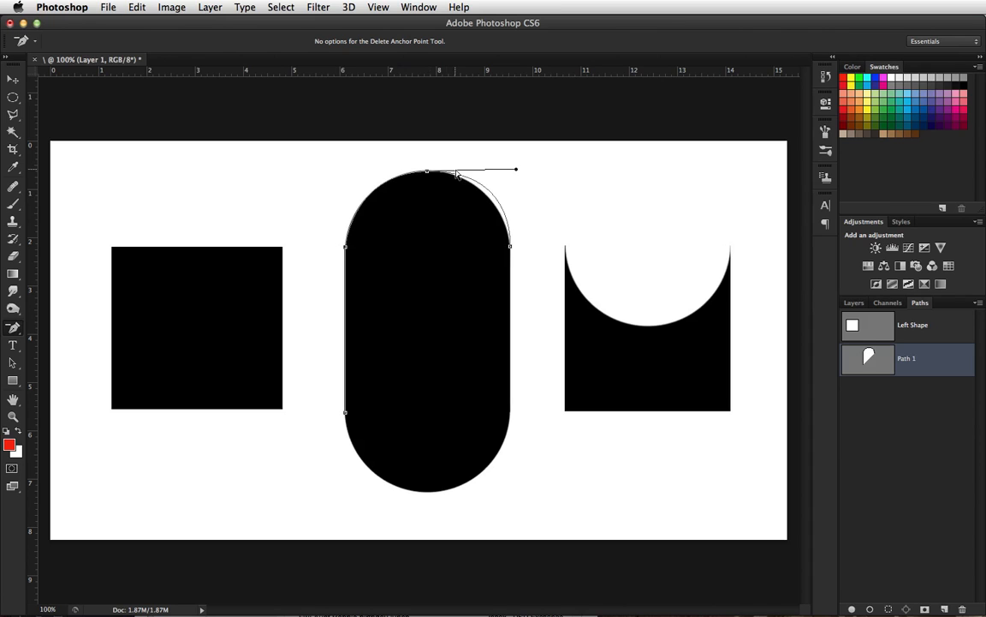
Step: Shorten the top anchor's right handle with the Direct Selection tool so the curve follows the pill's upper-right arc
{"action": "left_click", "coordinate": [7, 330]}
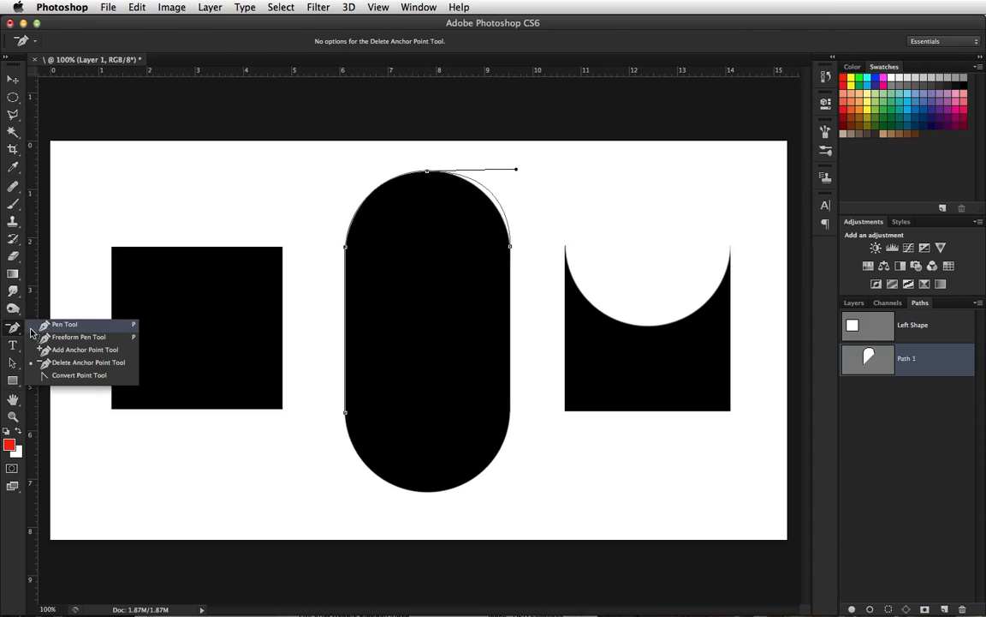
{"action": "left_click", "coordinate": [36, 327]}
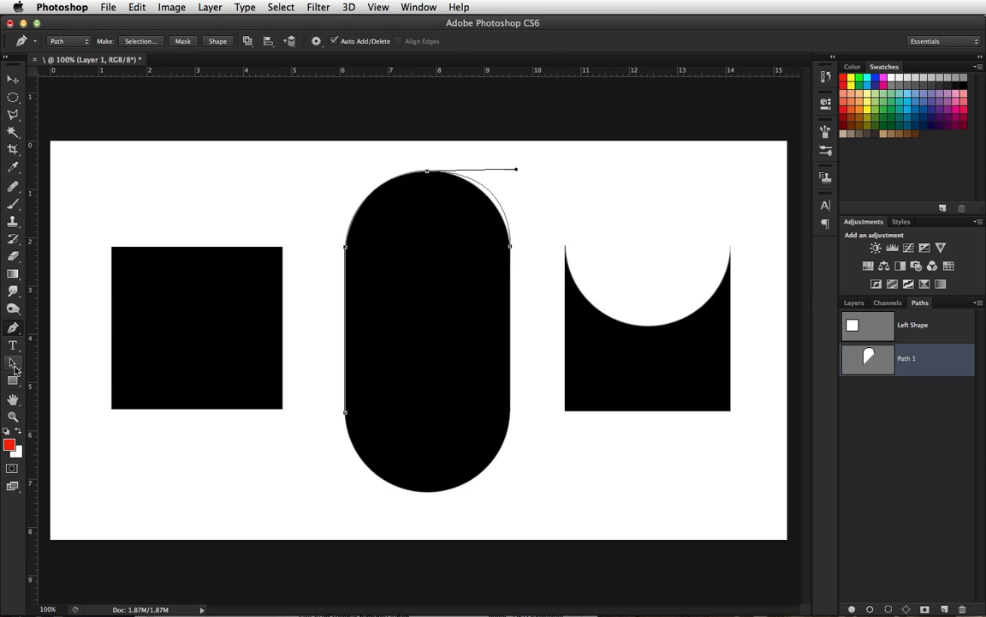
{"action": "left_click_drag", "start_coordinate": [14, 368], "coordinate": [49, 378]}
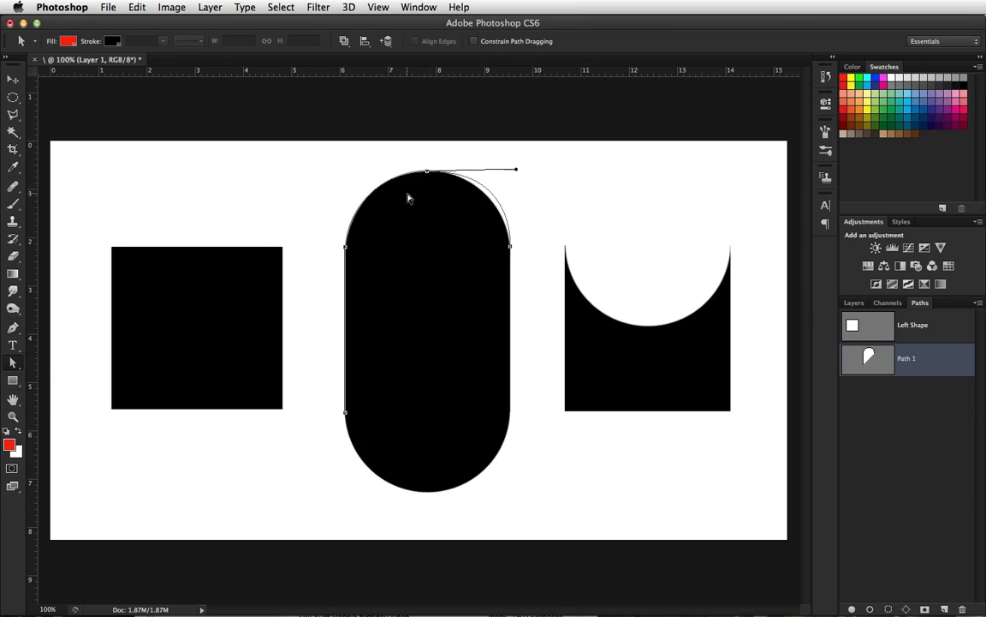
{"action": "left_click", "coordinate": [429, 173]}
{"action": "left_click_drag", "start_coordinate": [516, 170], "coordinate": [508, 174]}
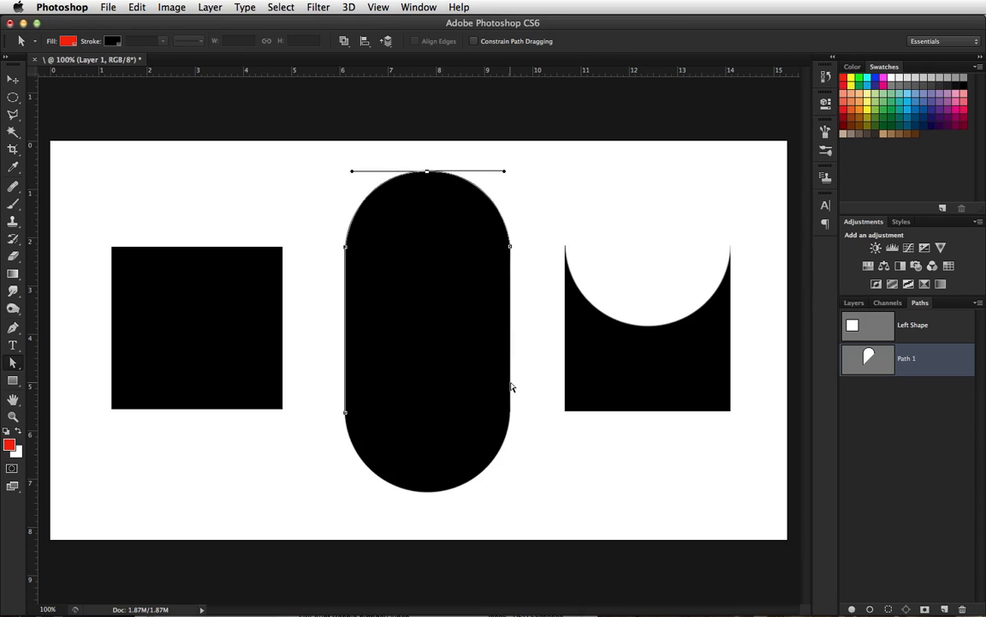
Step: Continue the path with the Pen tool down the pill's right edge and around its rounded bottom, closing it at the lower-left starting point
{"action": "left_click", "coordinate": [510, 247]}
{"action": "left_click", "coordinate": [14, 328]}
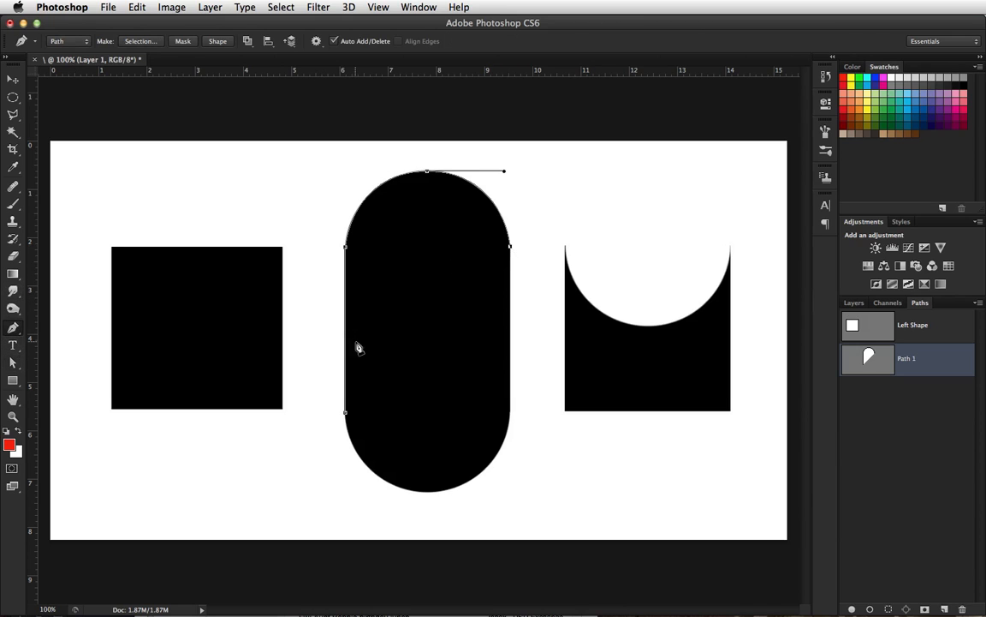
{"action": "left_click", "coordinate": [511, 414]}
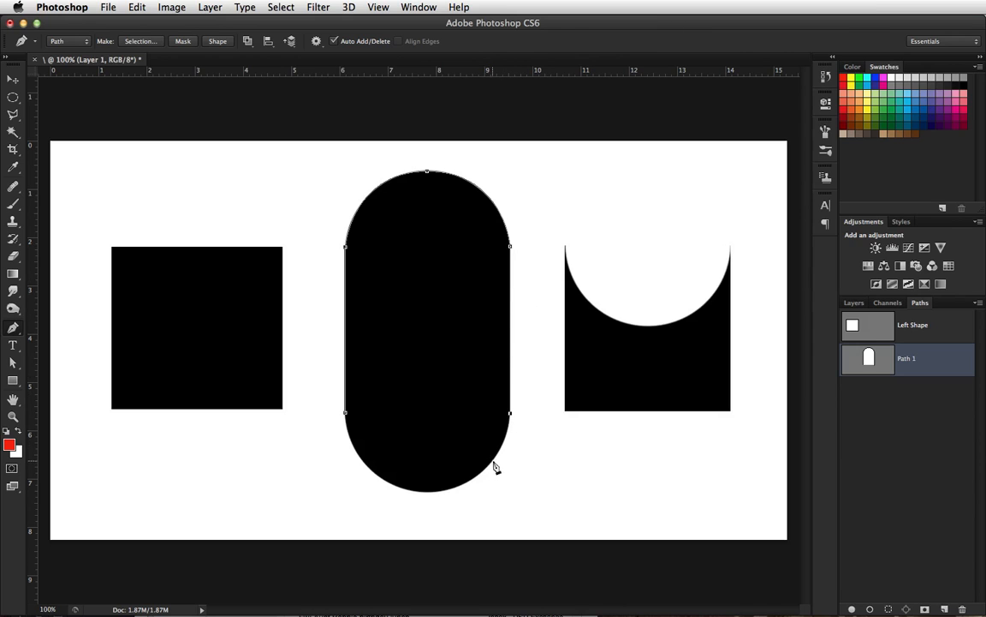
{"action": "left_click", "coordinate": [431, 492]}
{"action": "left_click_drag", "start_coordinate": [432, 493], "coordinate": [351, 501]}
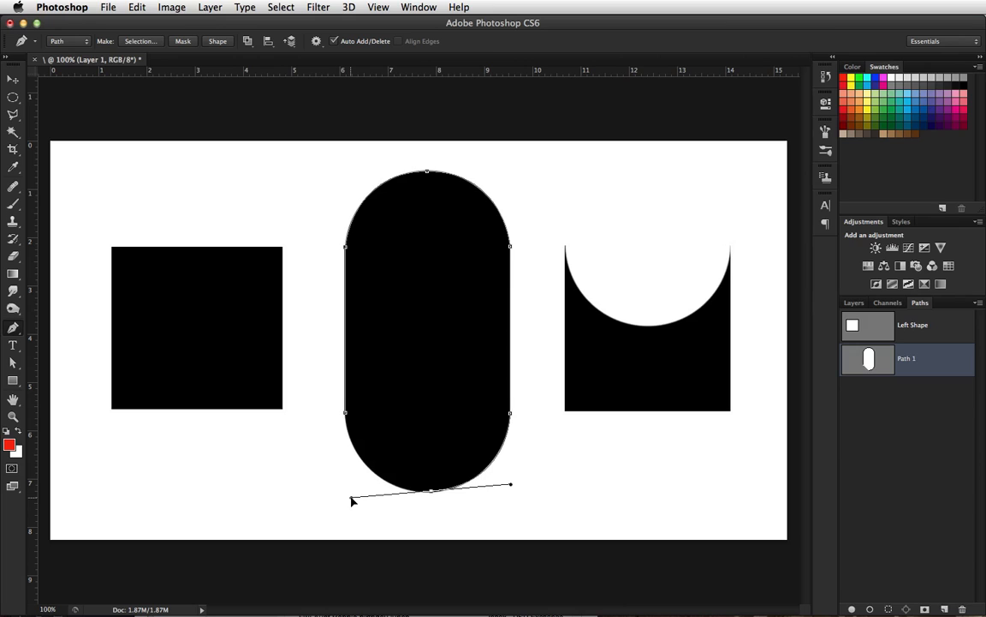
{"action": "left_click", "coordinate": [346, 417]}
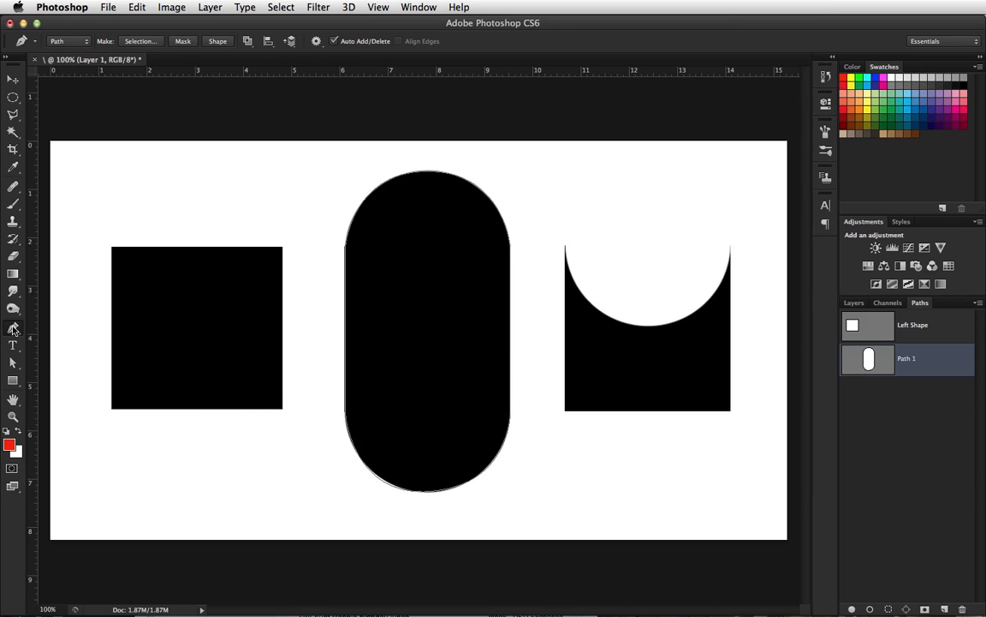
Step: Adjust the bottom anchor's two handles independently with the Convert Point tool so both curves fit the pill's rounded bottom
{"action": "left_click", "coordinate": [12, 365]}
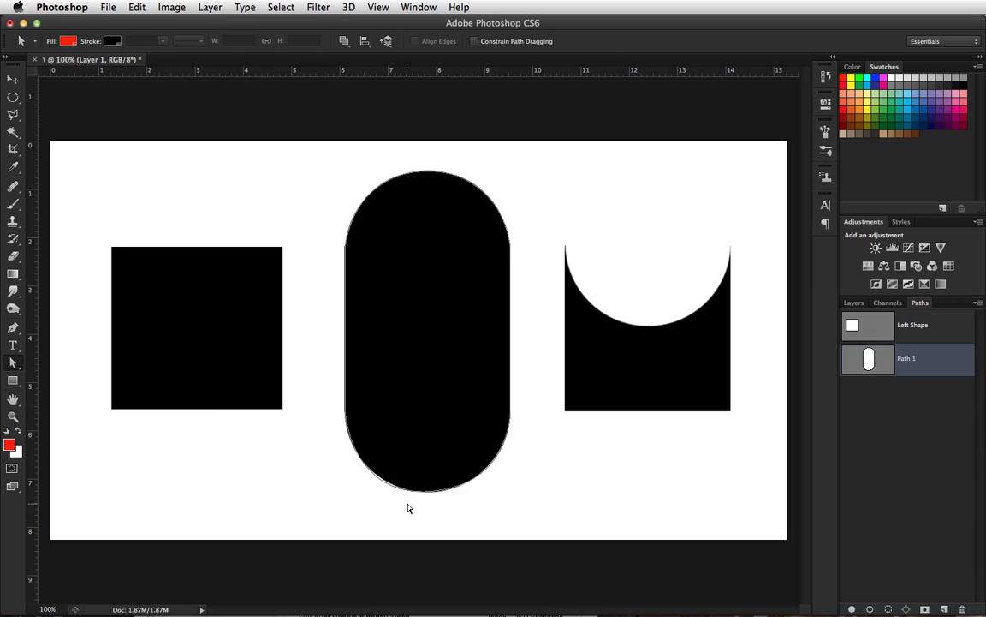
{"action": "left_click", "coordinate": [427, 494]}
{"action": "left_click", "coordinate": [431, 491]}
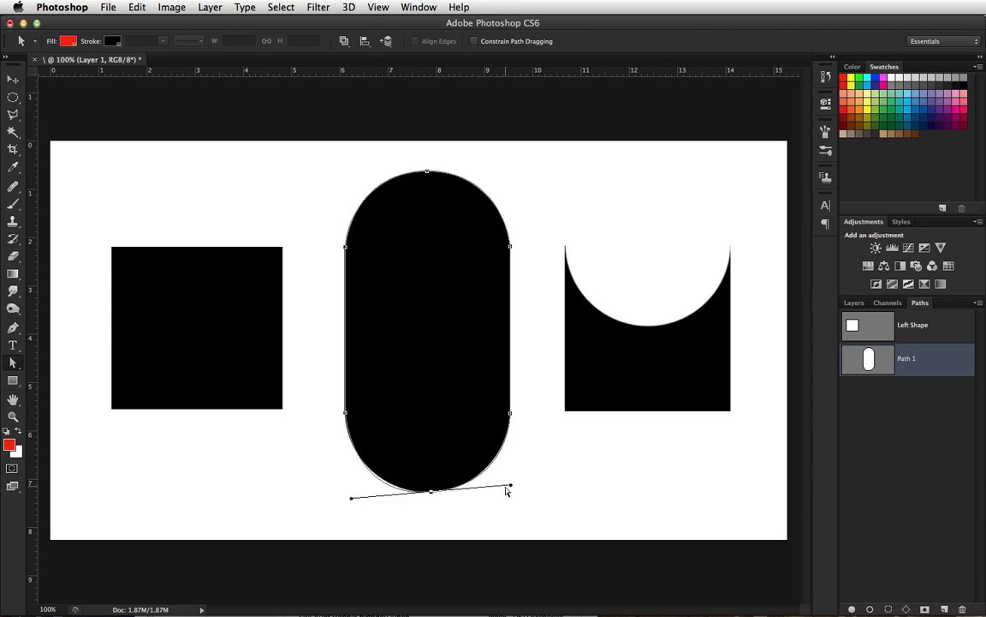
{"action": "key", "text": "super+equal"}
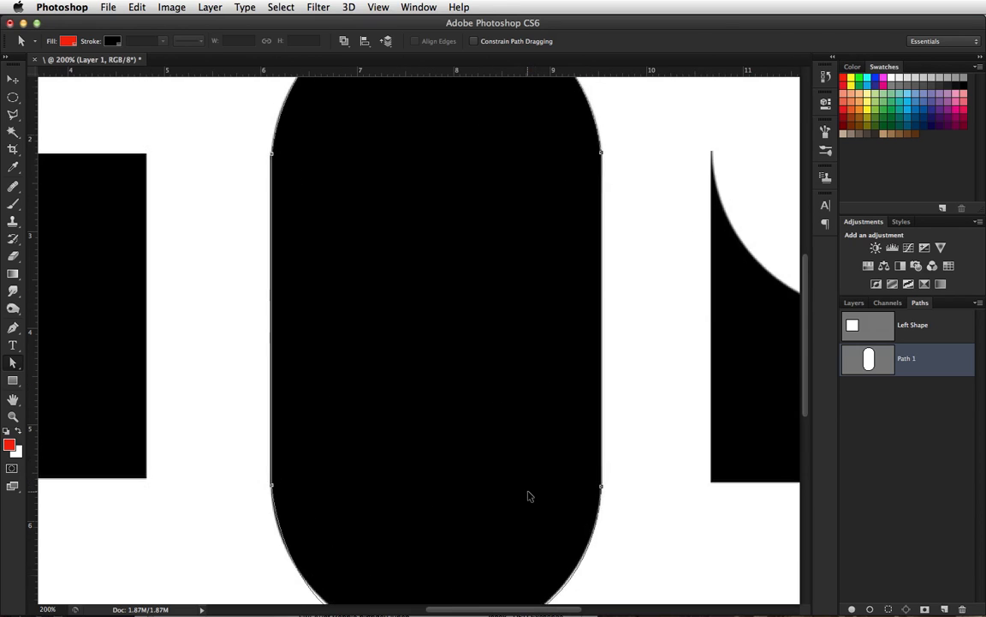
{"action": "scroll", "coordinate": [530, 497], "scroll_direction": "down", "scroll_amount": 5}
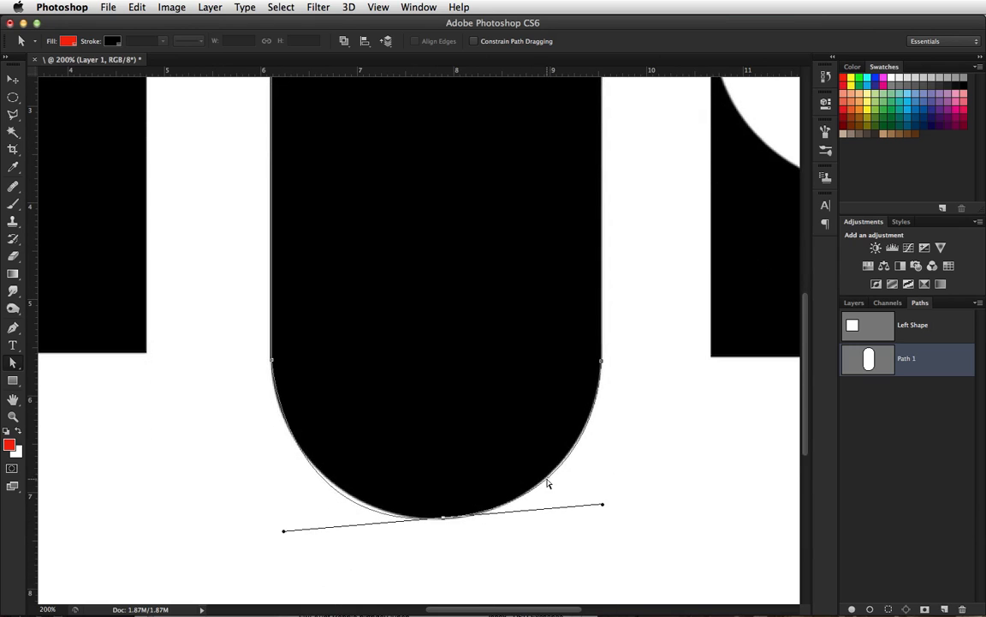
{"action": "left_click", "coordinate": [13, 363]}
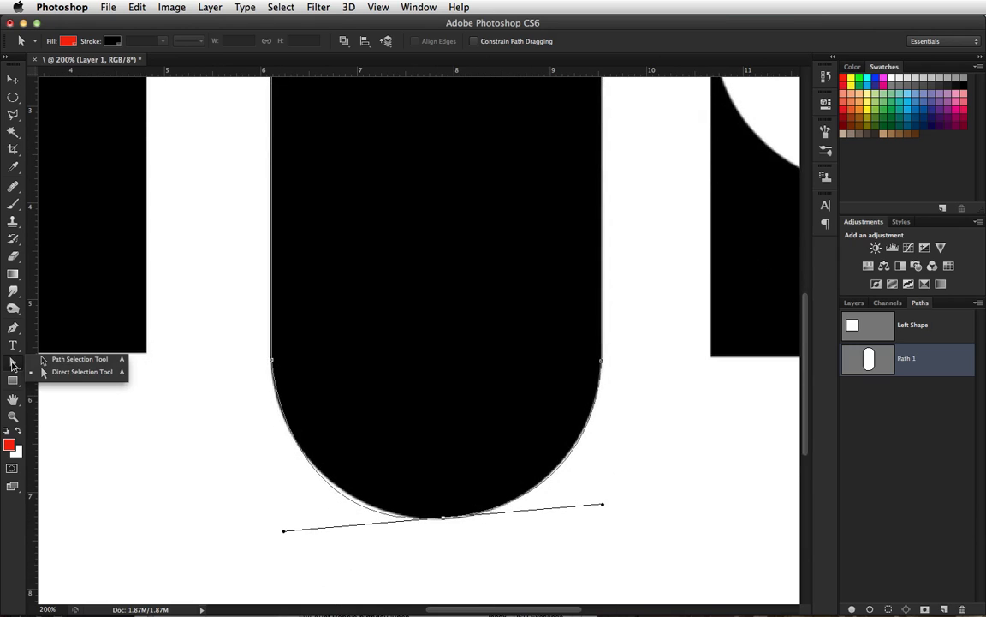
{"action": "left_click", "coordinate": [13, 330]}
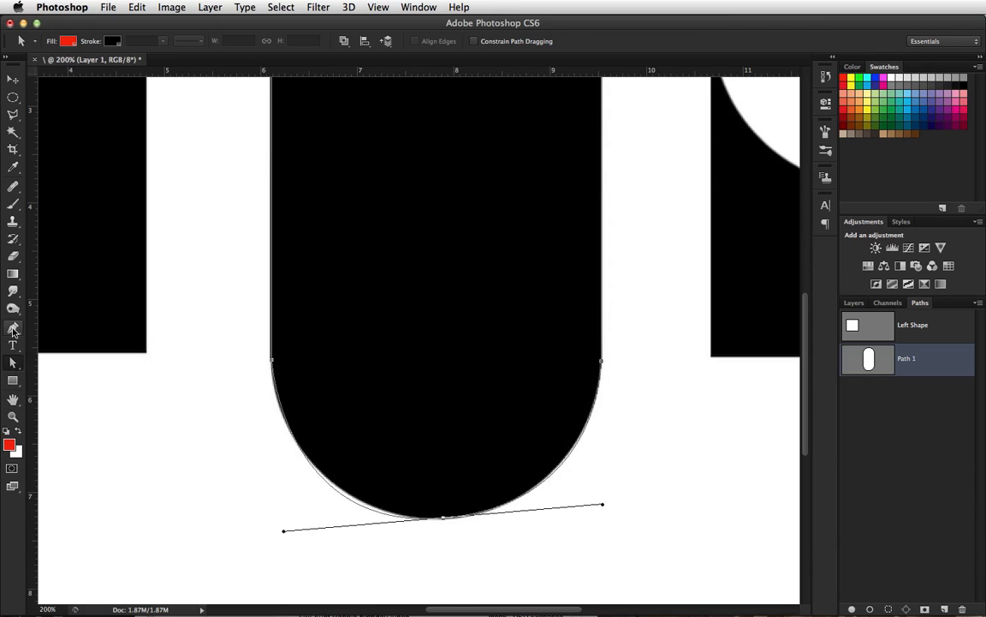
{"action": "left_click", "coordinate": [12, 331]}
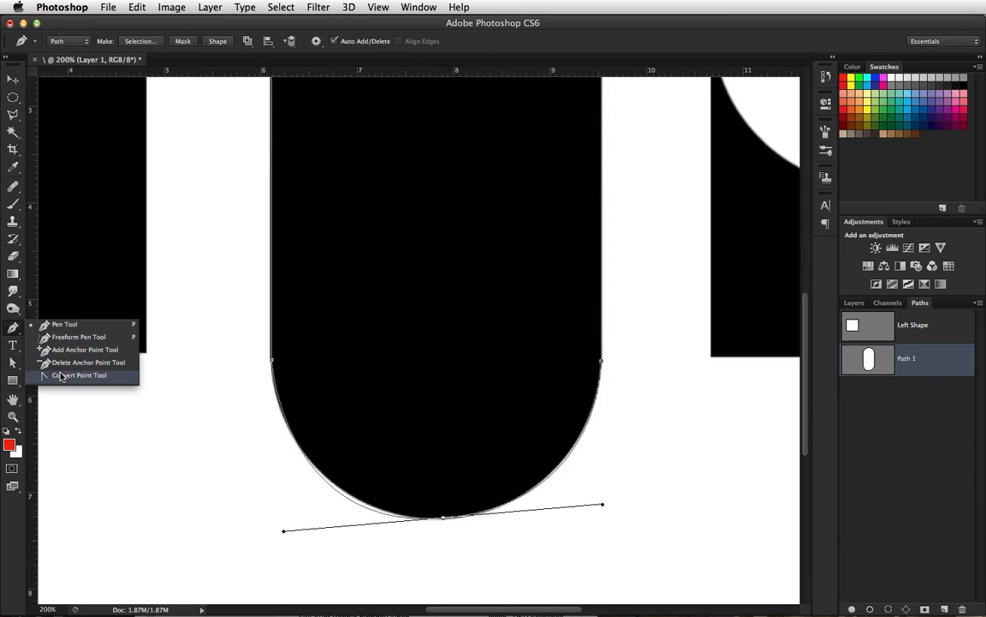
{"action": "left_click", "coordinate": [61, 376]}
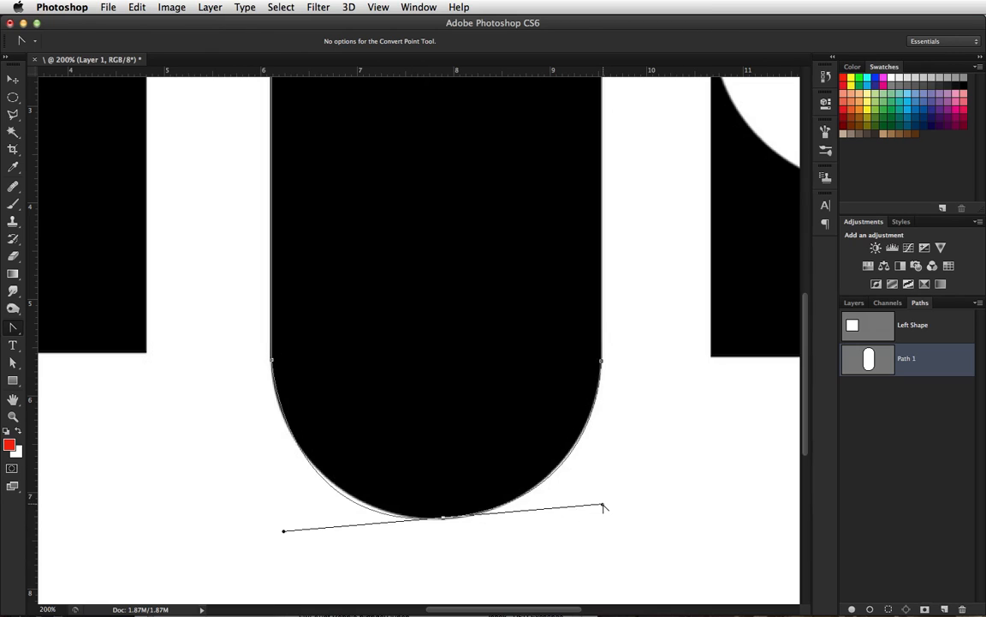
{"action": "mouse_move", "coordinate": [603, 507]}
{"action": "left_mouse_down"}
{"action": "mouse_move", "coordinate": [568, 562]}
{"action": "mouse_move", "coordinate": [636, 547]}
{"action": "mouse_move", "coordinate": [590, 526]}
{"action": "mouse_move", "coordinate": [586, 514]}
{"action": "mouse_move", "coordinate": [597, 511]}
{"action": "left_mouse_up"}
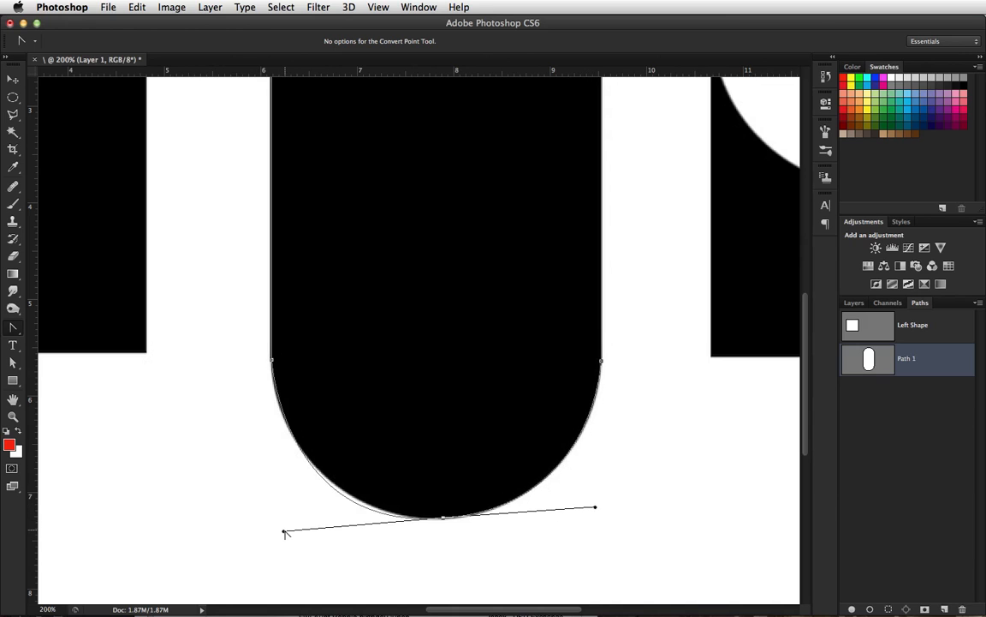
{"action": "mouse_move", "coordinate": [285, 532]}
{"action": "left_mouse_down"}
{"action": "mouse_move", "coordinate": [289, 520]}
{"action": "mouse_move", "coordinate": [271, 503]}
{"action": "mouse_move", "coordinate": [267, 514]}
{"action": "mouse_move", "coordinate": [283, 520]}
{"action": "left_mouse_up"}
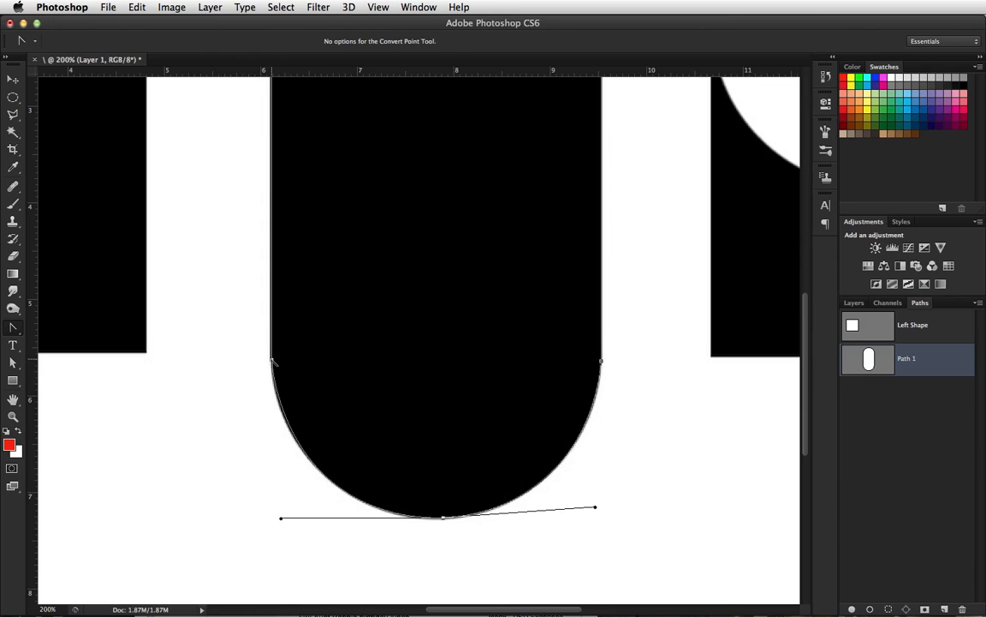
Step: Undo the handles pulled from the lower-left anchor point, nudge that point slightly left onto the pill's edge, and deselect it
{"action": "left_click", "coordinate": [273, 363]}
{"action": "left_click_drag", "start_coordinate": [273, 363], "coordinate": [274, 379]}
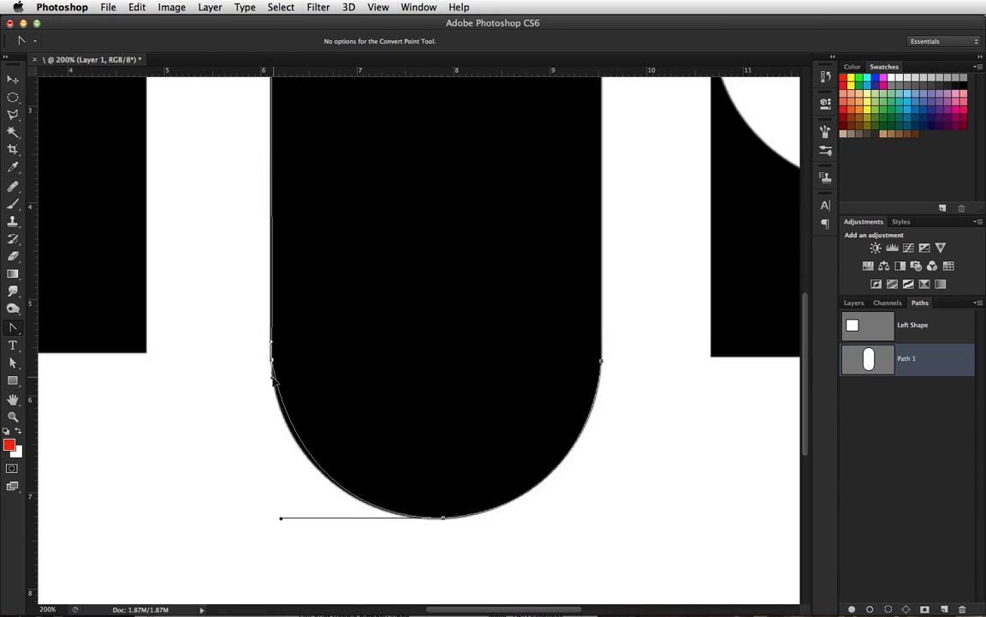
{"action": "key", "text": "super+z"}
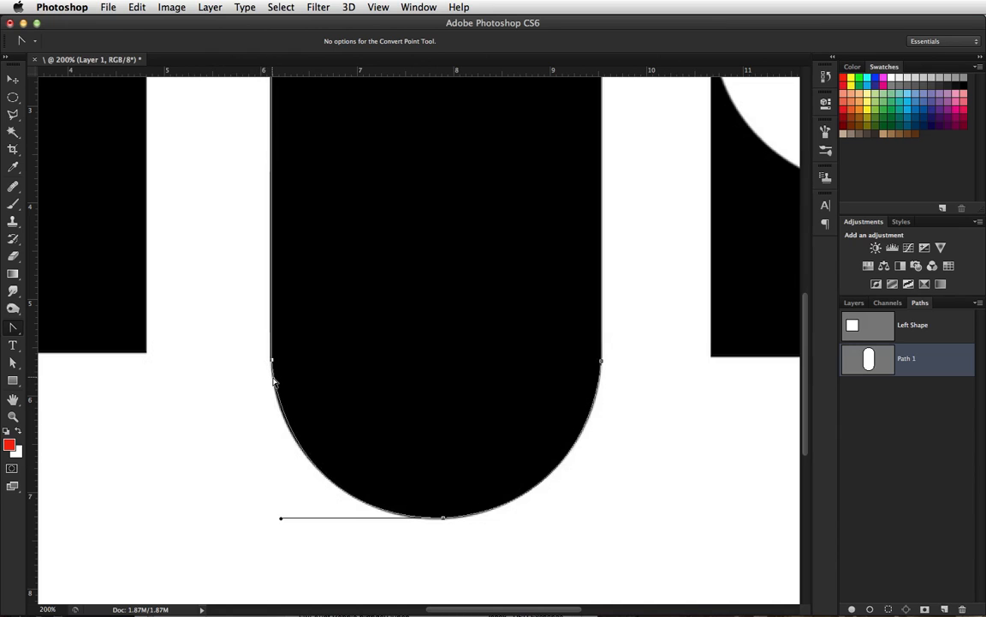
{"action": "key", "text": "Left"}
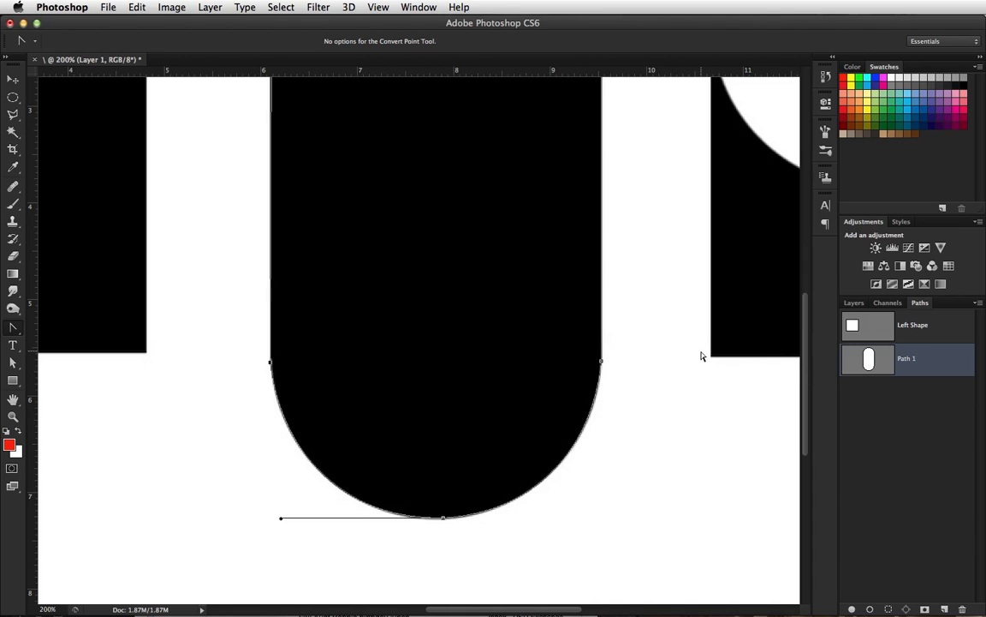
{"action": "left_click", "coordinate": [636, 444]}
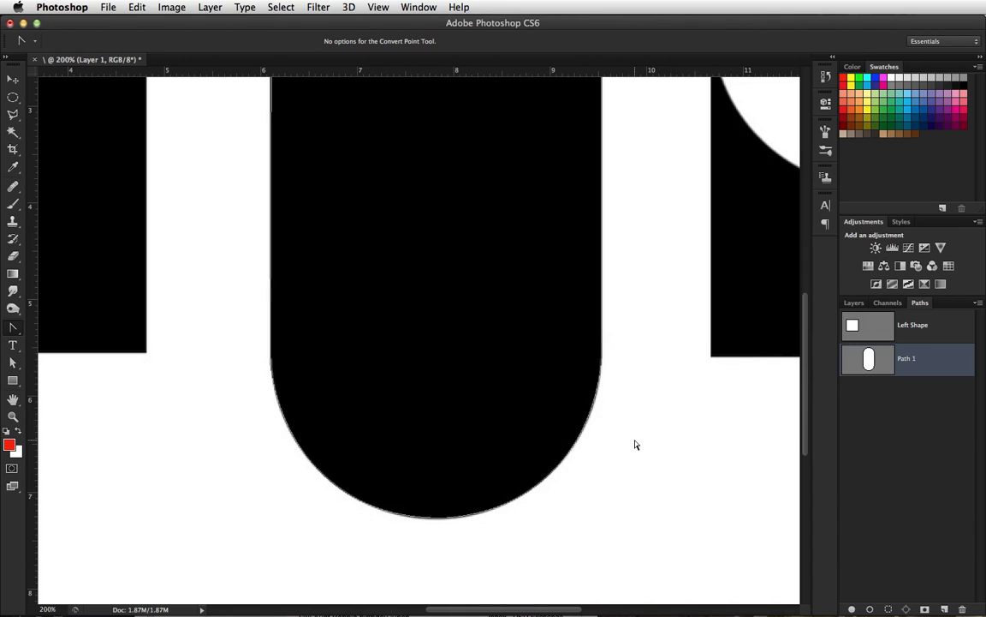
{"action": "scroll", "coordinate": [770, 437], "scroll_direction": "up", "scroll_amount": 5}
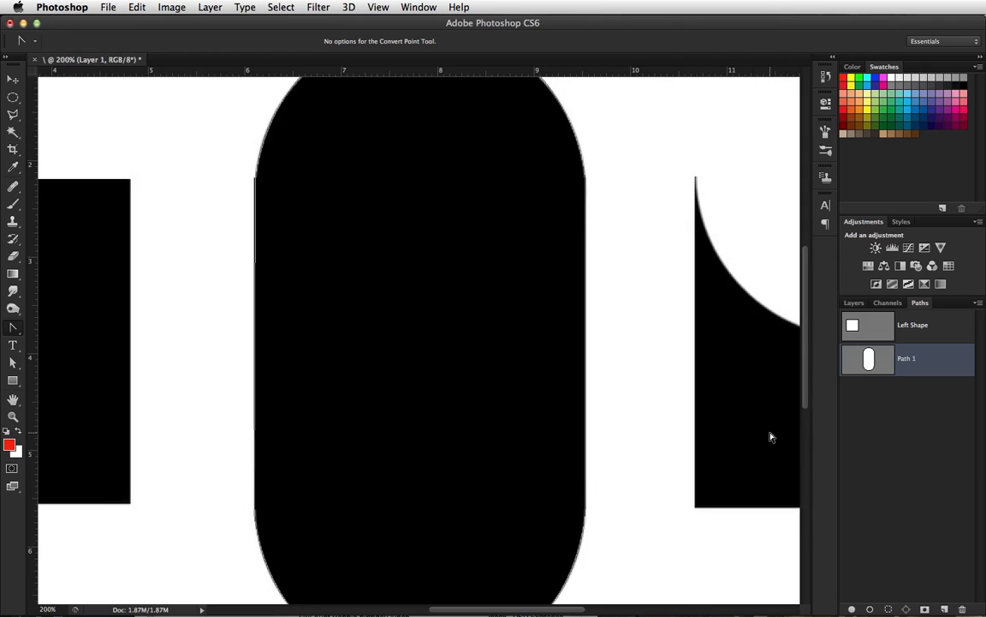
{"action": "scroll", "coordinate": [770, 437], "scroll_direction": "left", "scroll_amount": 3}
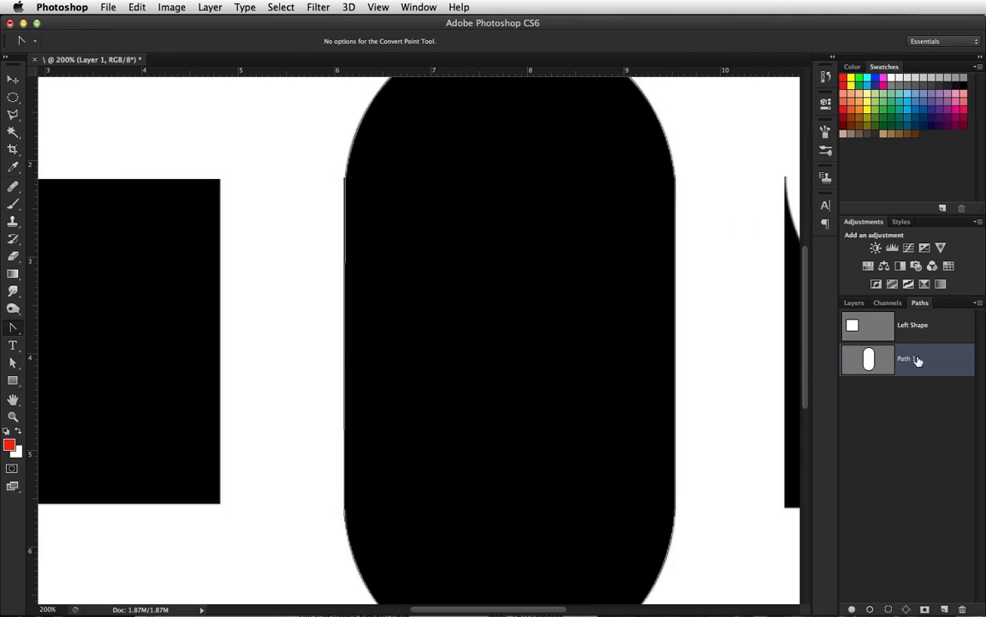
Step: Delete the pill's traced path, Path 1, and switch back to the Pen tool
{"action": "key", "text": "Delete"}
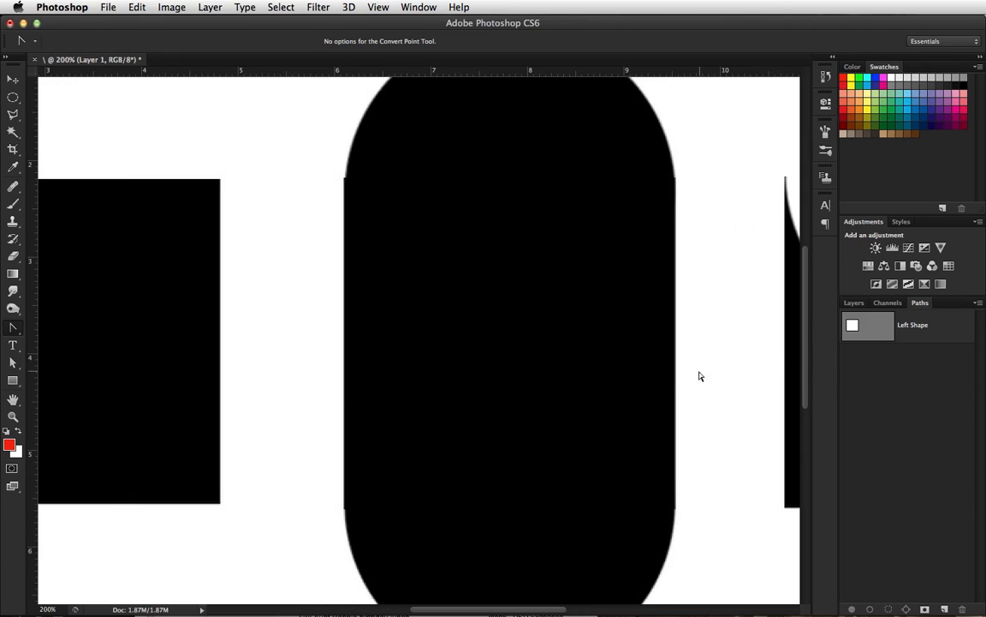
{"action": "left_click", "coordinate": [13, 327]}
{"action": "left_click", "coordinate": [53, 323]}
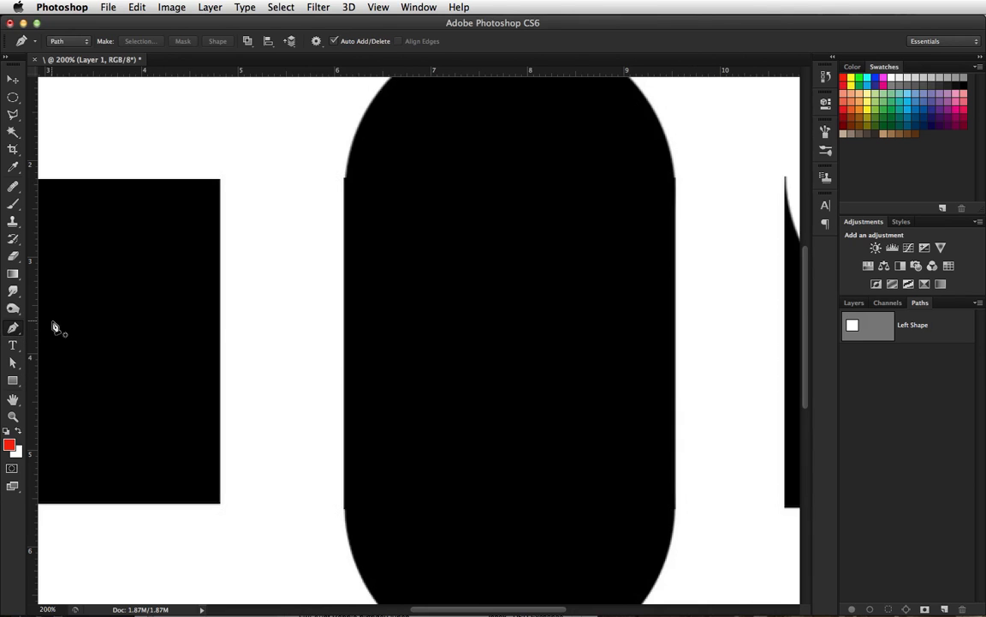
Step: Start a new path at the pill's lower-left edge point and add a straight segment up its left side to where the top arc begins
{"action": "scroll", "coordinate": [359, 342], "scroll_direction": "down", "scroll_amount": 4}
{"action": "scroll", "coordinate": [360, 343], "scroll_direction": "down", "scroll_amount": 1}
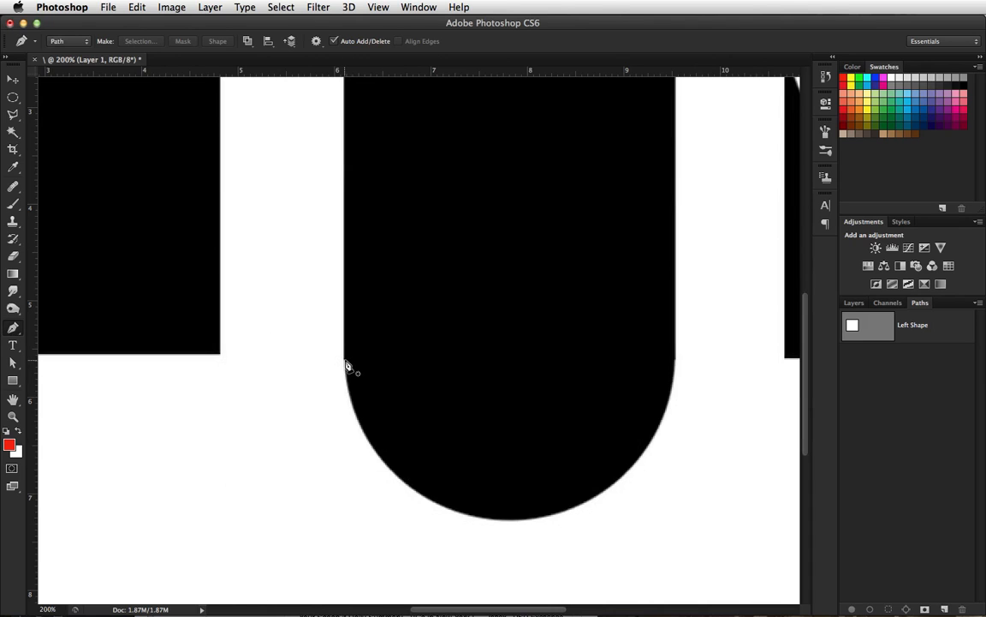
{"action": "left_click", "coordinate": [346, 367]}
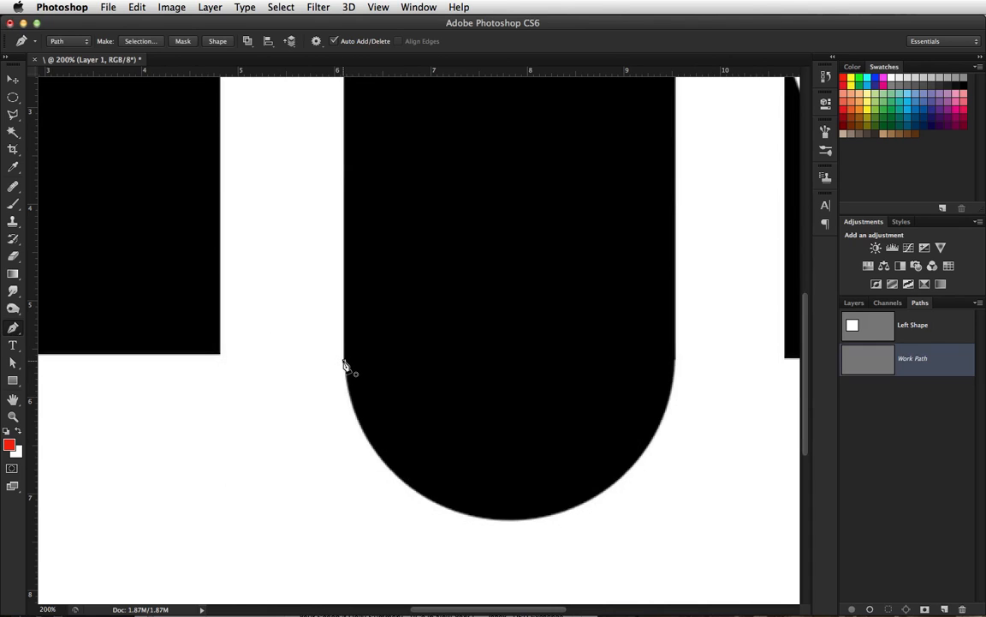
{"action": "scroll", "coordinate": [365, 312], "scroll_direction": "up", "scroll_amount": 10}
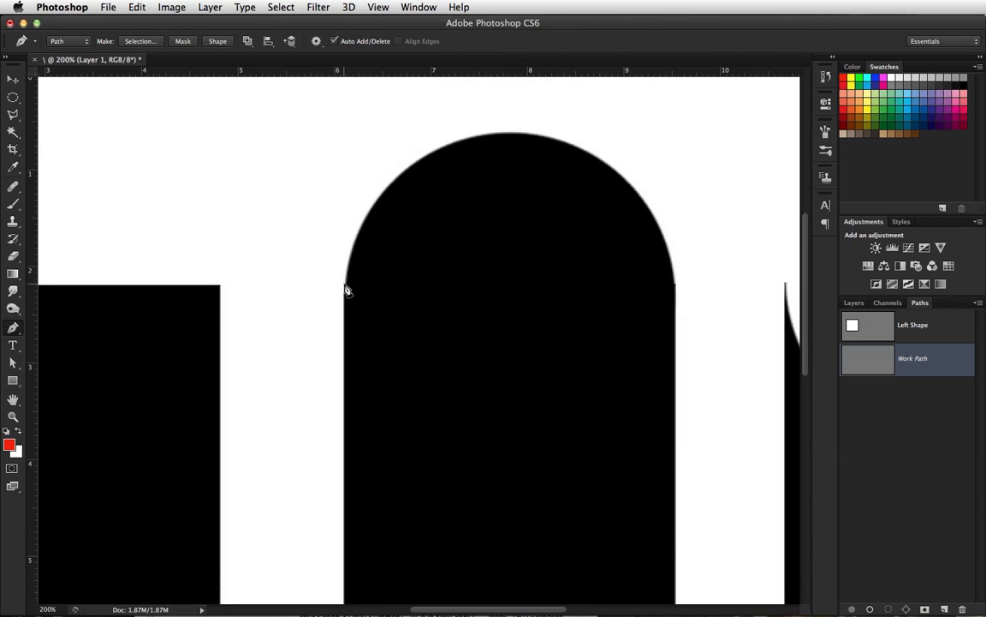
{"action": "left_click", "coordinate": [345, 284]}
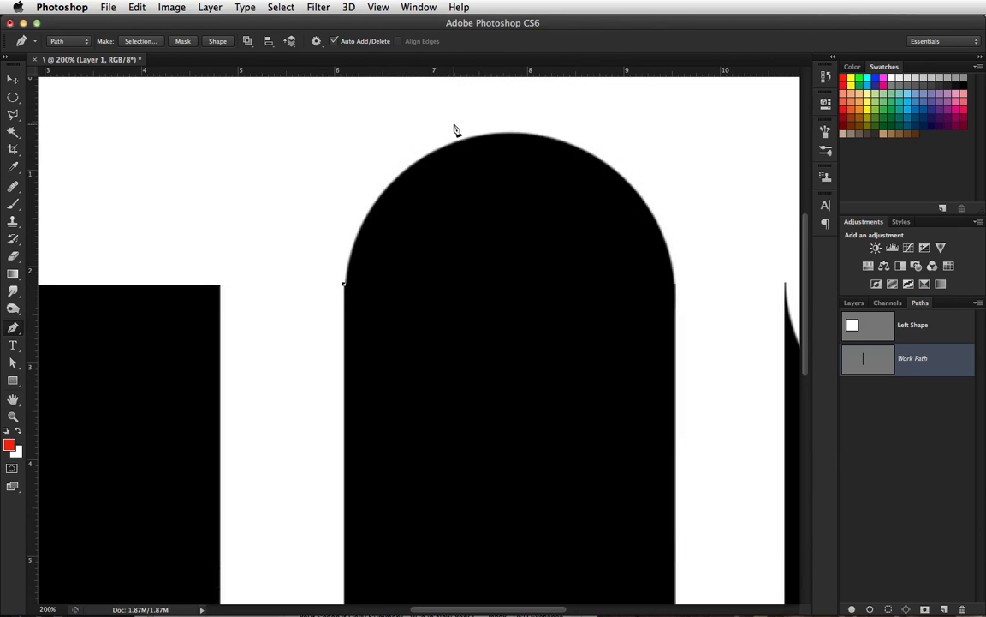
Step: Trace the pill's rounded top with a smooth anchor at its peak and an upper-right end anchor, adjusting the peak's right handle to fit the arc
{"action": "left_click_drag", "start_coordinate": [514, 132], "coordinate": [675, 131]}
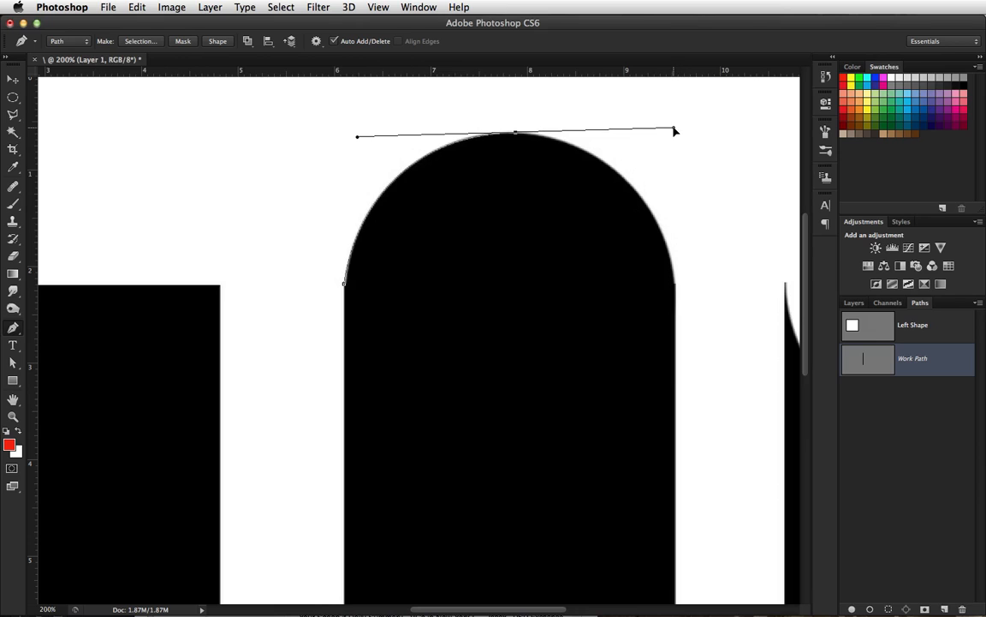
{"action": "left_click", "coordinate": [676, 289]}
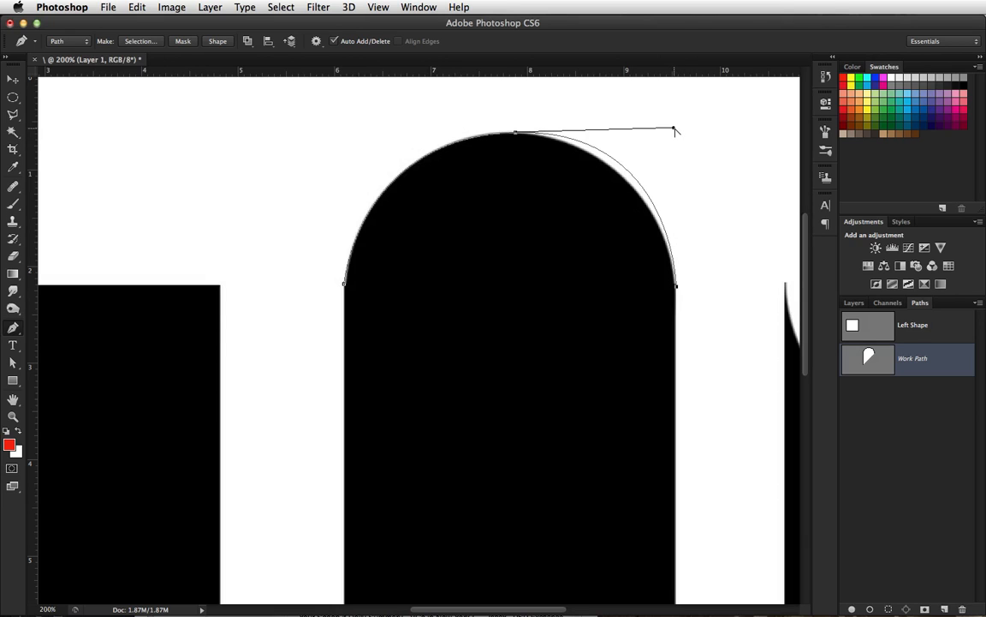
{"action": "mouse_move", "coordinate": [673, 129]}
{"action": "left_mouse_down"}
{"action": "mouse_move", "coordinate": [661, 141]}
{"action": "mouse_move", "coordinate": [668, 145]}
{"action": "left_mouse_up"}
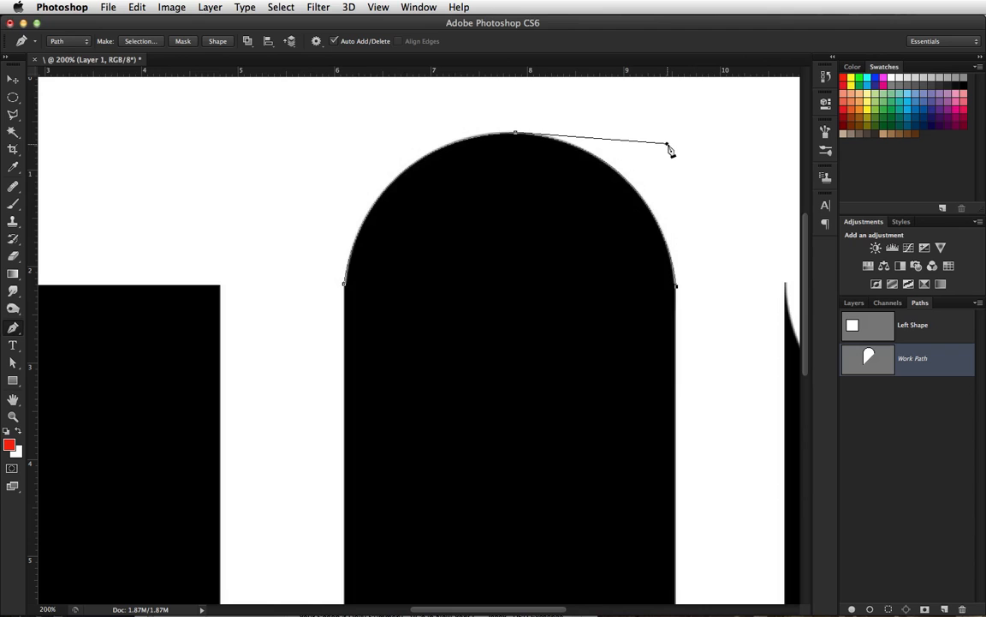
Step: Continue down the right edge, add a bottom anchor without an outgoing handle, and close the path at the lower-left anchor by pulling out a curve handle
{"action": "scroll", "coordinate": [685, 281], "scroll_direction": "down", "scroll_amount": 5}
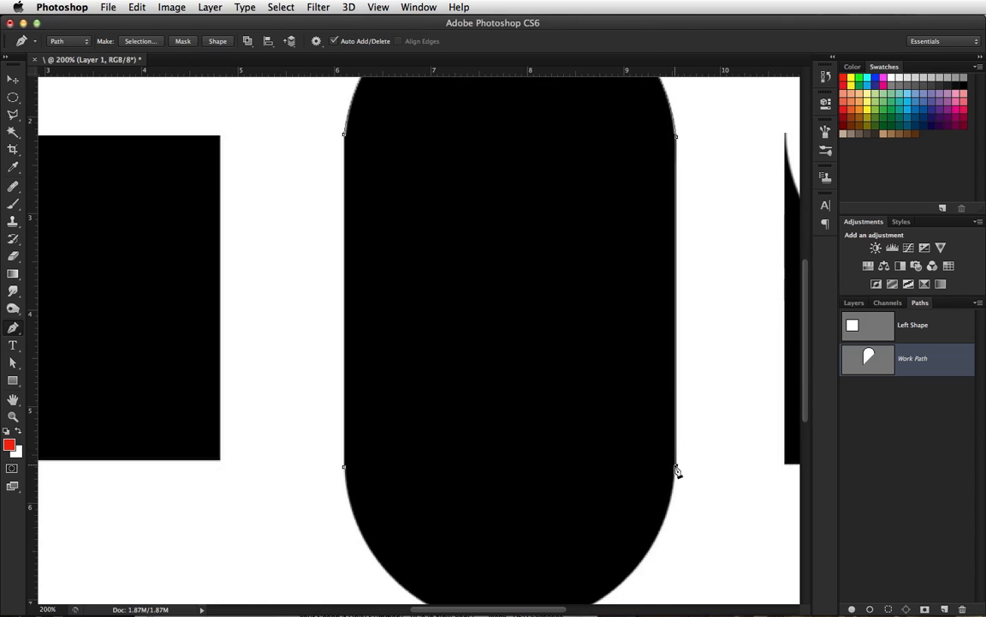
{"action": "scroll", "coordinate": [676, 470], "scroll_direction": "down", "scroll_amount": 3}
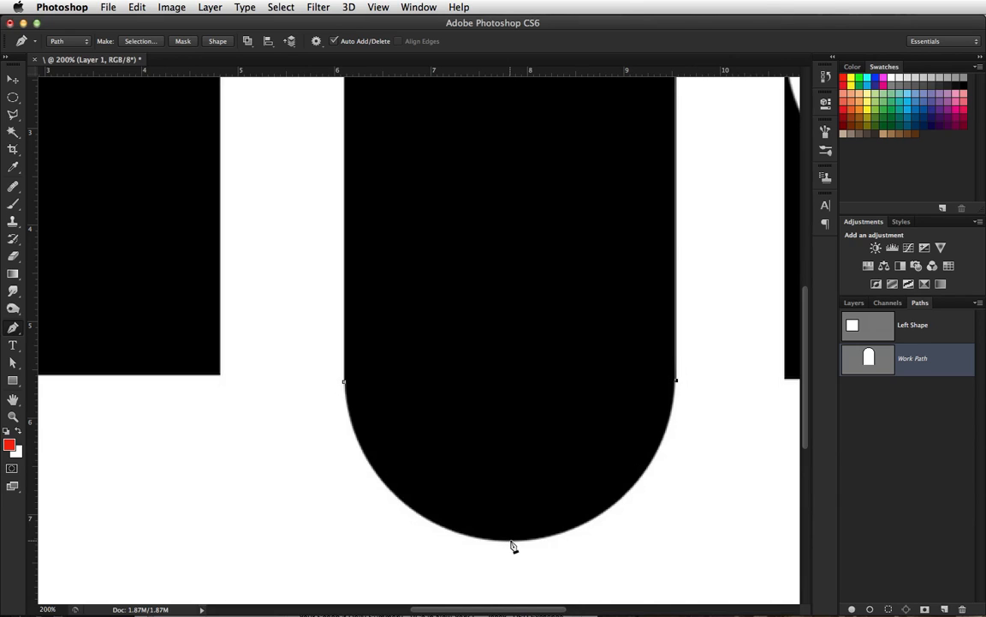
{"action": "left_click_drag", "start_coordinate": [511, 542], "coordinate": [356, 544]}
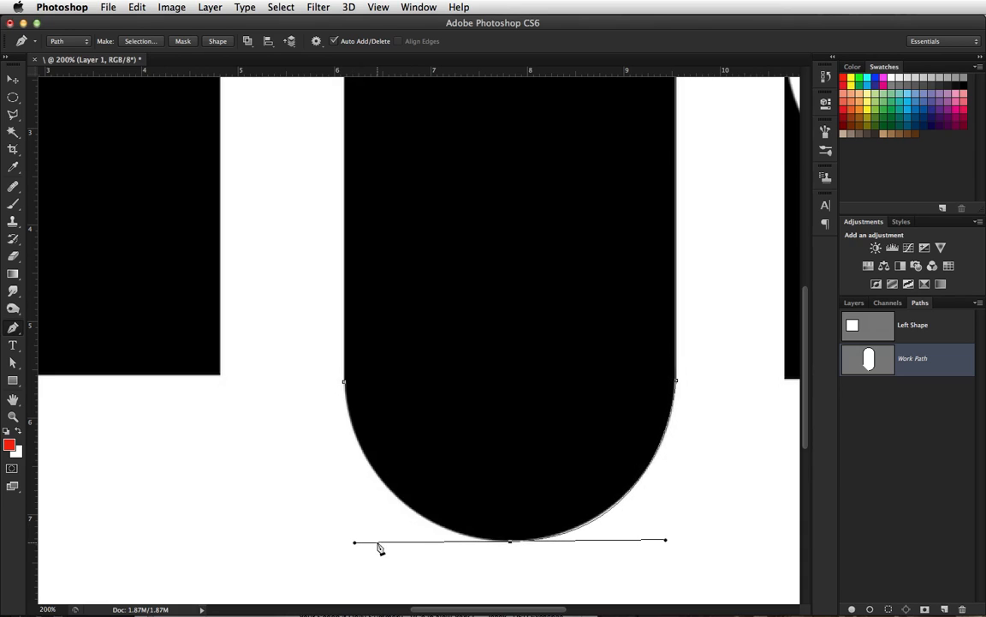
{"action": "left_click", "coordinate": [511, 545]}
{"action": "left_click", "coordinate": [345, 385]}
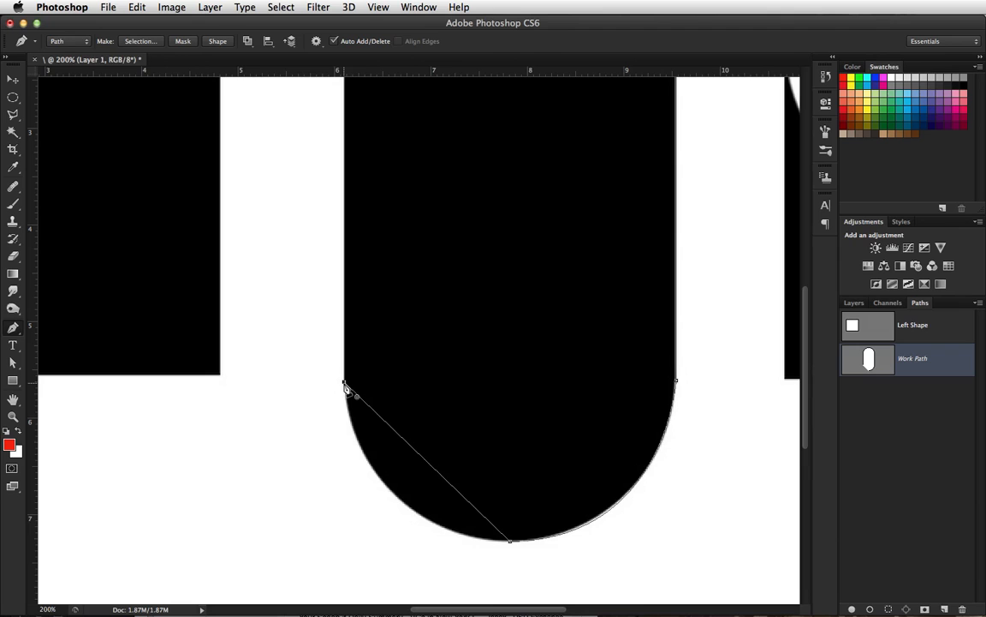
{"action": "left_click_drag", "start_coordinate": [345, 385], "coordinate": [341, 258]}
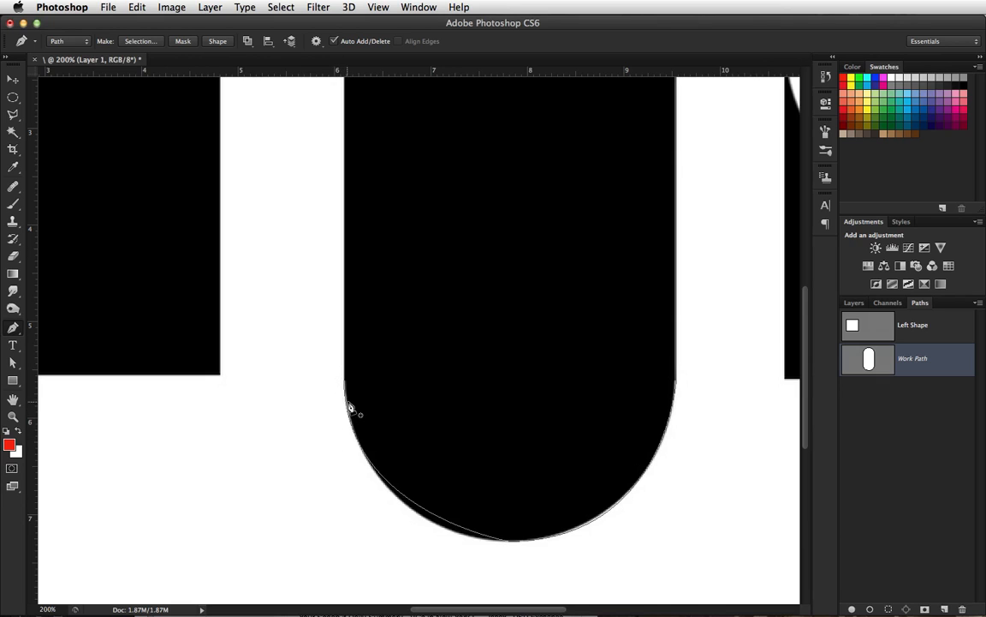
Step: Reshape the lower-left curve by extending the lower-left anchor's handle and moving the bottom anchor slightly left onto the pill's edge
{"action": "left_click", "coordinate": [419, 509], "text": "ctrl"}
{"action": "left_click_drag", "start_coordinate": [347, 516], "coordinate": [357, 537]}
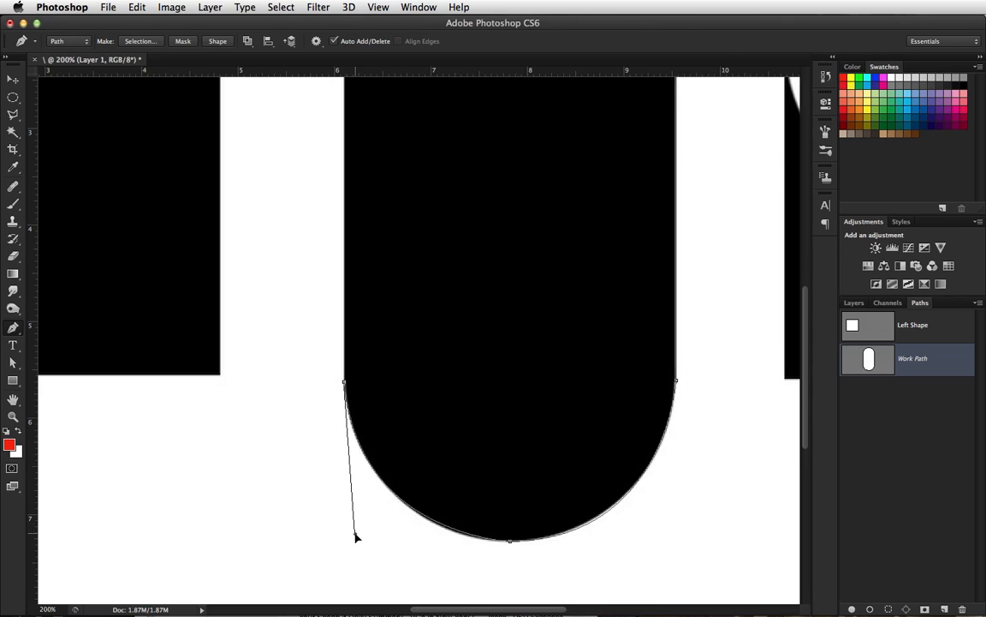
{"action": "left_click", "coordinate": [511, 542], "text": "ctrl"}
{"action": "left_click_drag", "start_coordinate": [509, 541], "coordinate": [504, 541]}
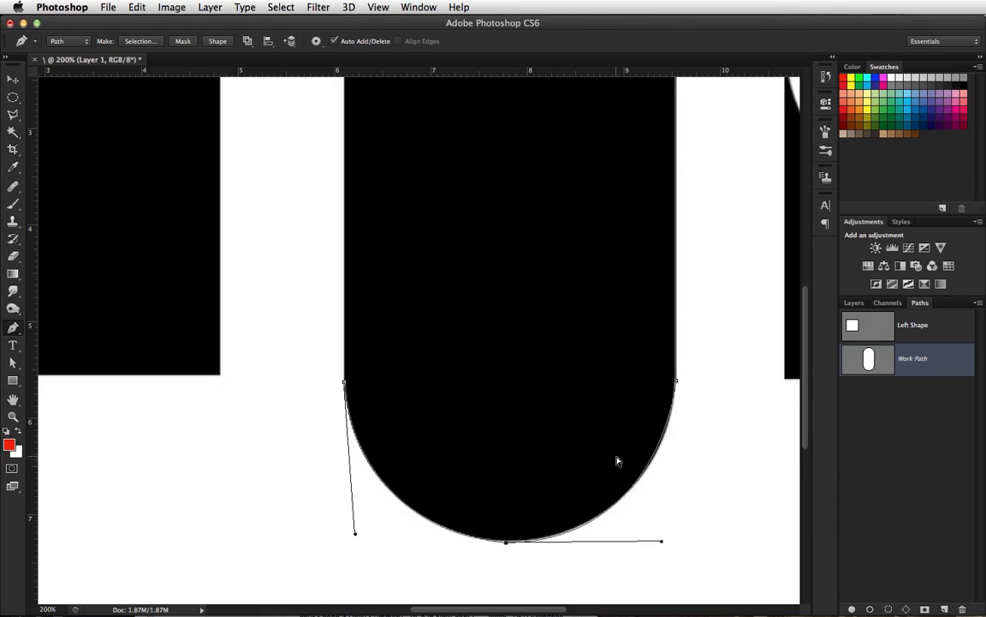
Step: Nudge the path's lower-right anchor slightly left and down so it sits on the pill's right edge
{"action": "left_click", "coordinate": [676, 381], "text": "super"}
{"action": "key", "text": "super+Right"}
{"action": "key", "text": "super+Left"}
{"action": "key", "text": "super+Left"}
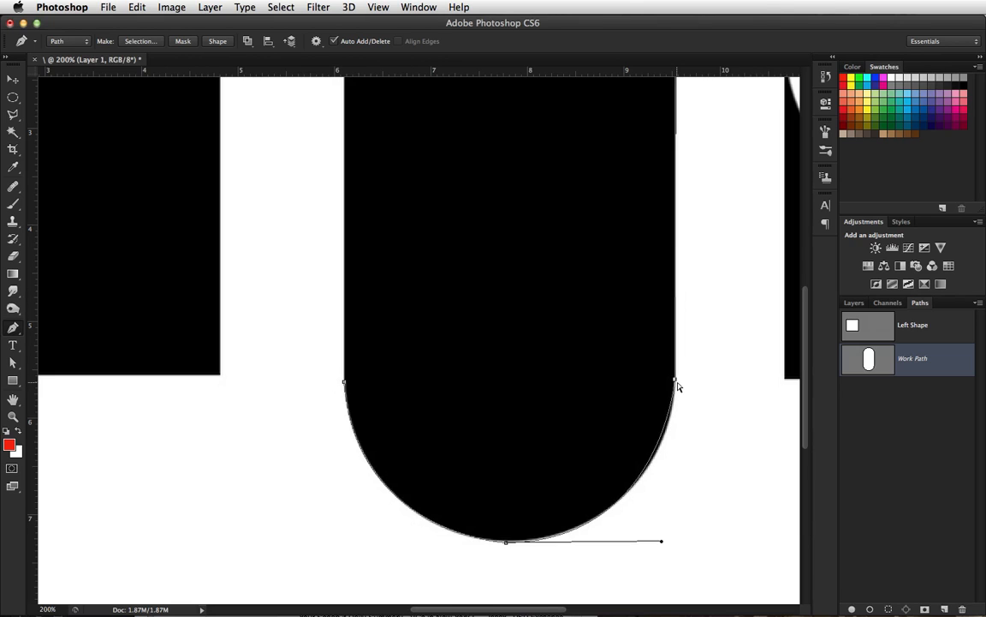
{"action": "key", "text": "super+Down"}
{"action": "key", "text": "super+Down"}
{"action": "key", "text": "super+Down"}
Step: Check the path around the pill and save the work path as Center Shape
{"action": "scroll", "coordinate": [583, 328], "scroll_direction": "up", "scroll_amount": 5}
{"action": "scroll", "coordinate": [583, 328], "scroll_direction": "right", "scroll_amount": 1}
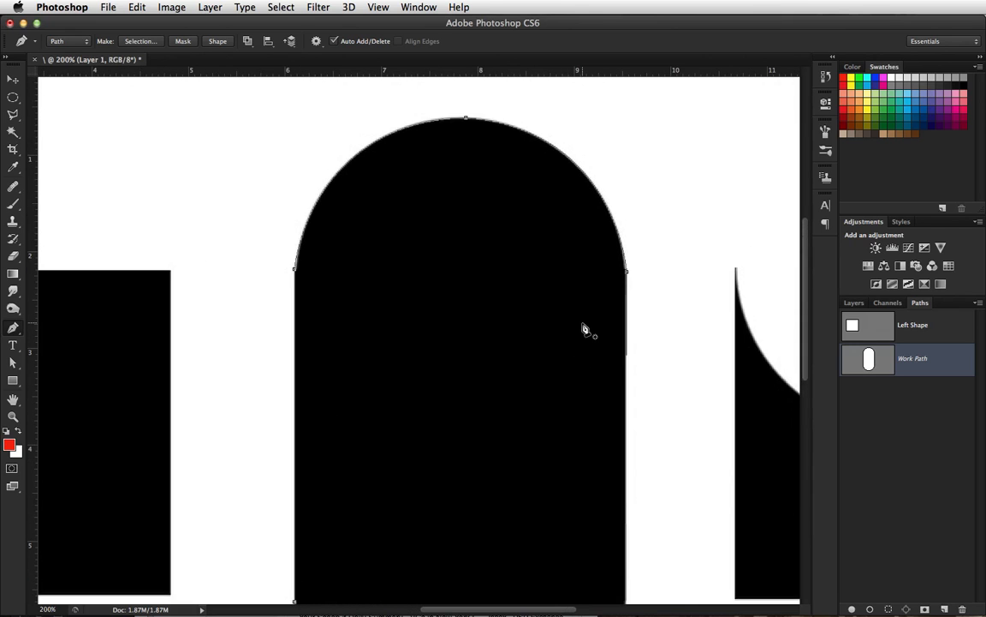
{"action": "scroll", "coordinate": [583, 328], "scroll_direction": "down", "scroll_amount": 6}
{"action": "scroll", "coordinate": [584, 328], "scroll_direction": "left", "scroll_amount": 1}
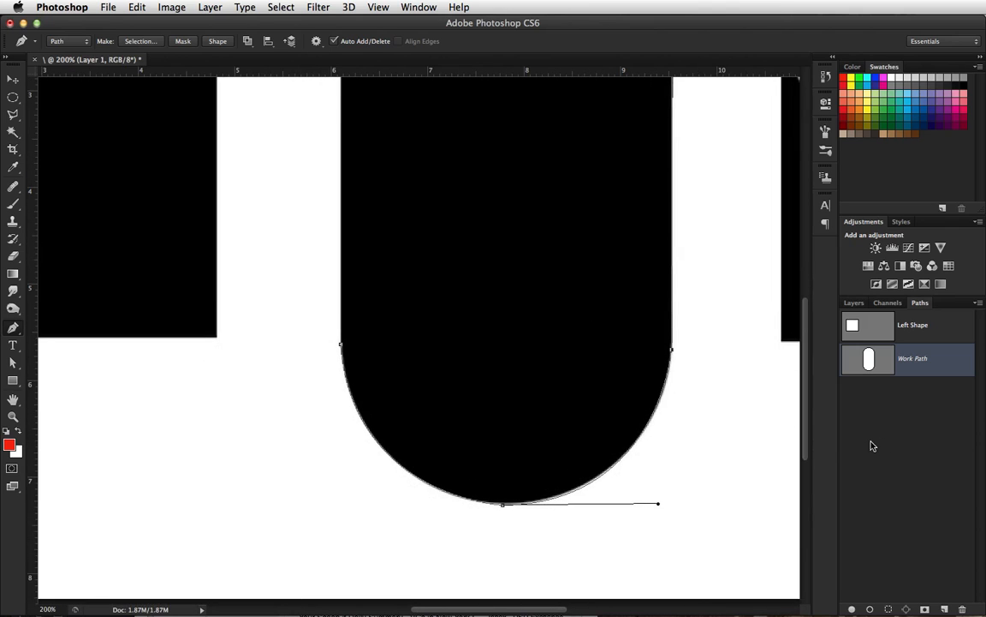
{"action": "double_click", "coordinate": [909, 363]}
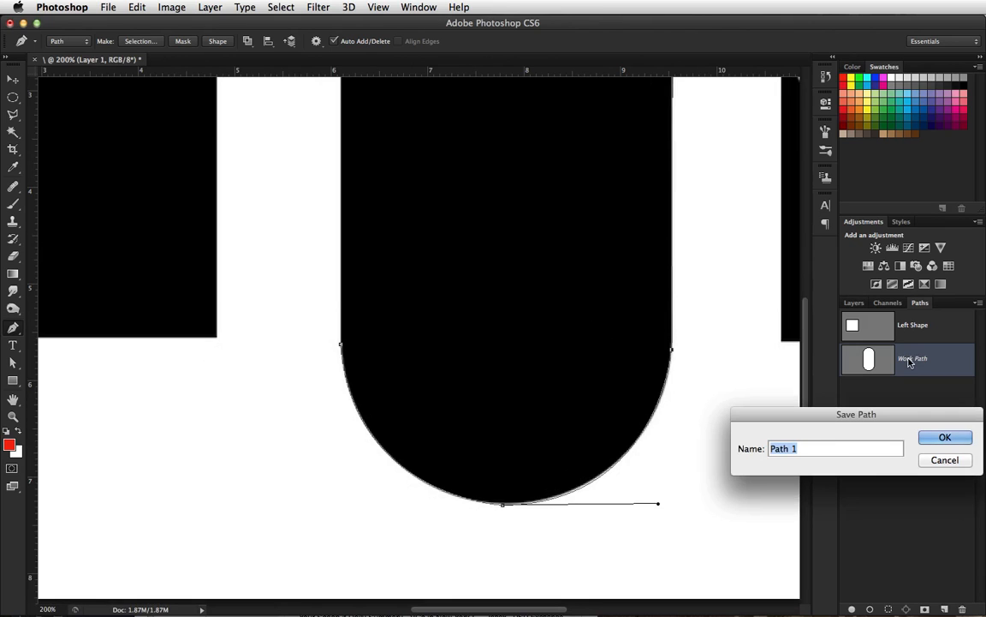
{"action": "type", "text": "Center Shape"}
{"action": "key", "text": "Return"}
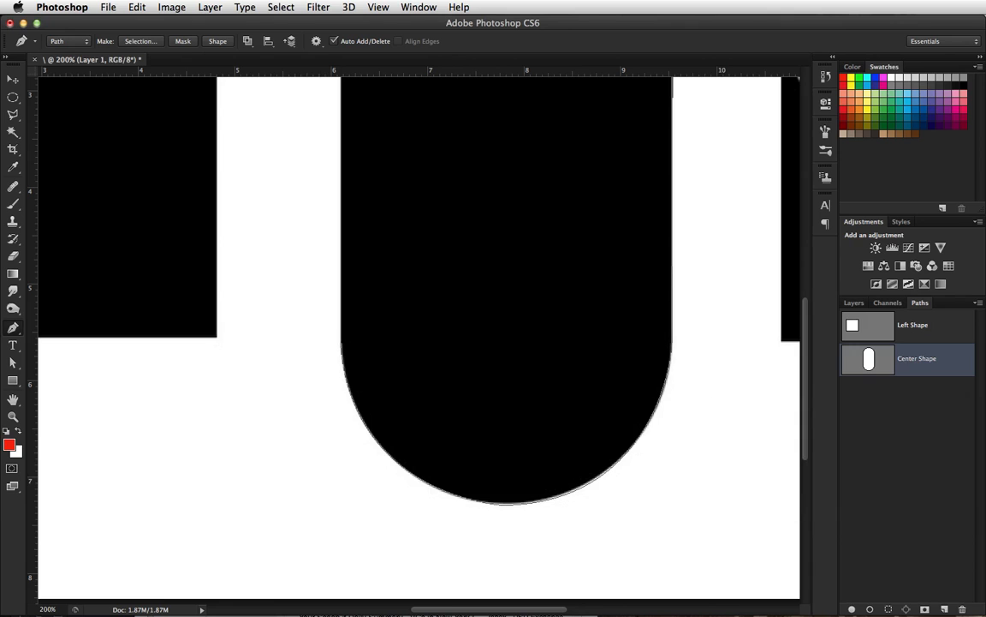
Step: Create a new path and trace the right shape's straight left edge from its lower-left corner to its upper-left tip
{"action": "left_click_drag", "start_coordinate": [766, 366], "coordinate": [574, 416]}
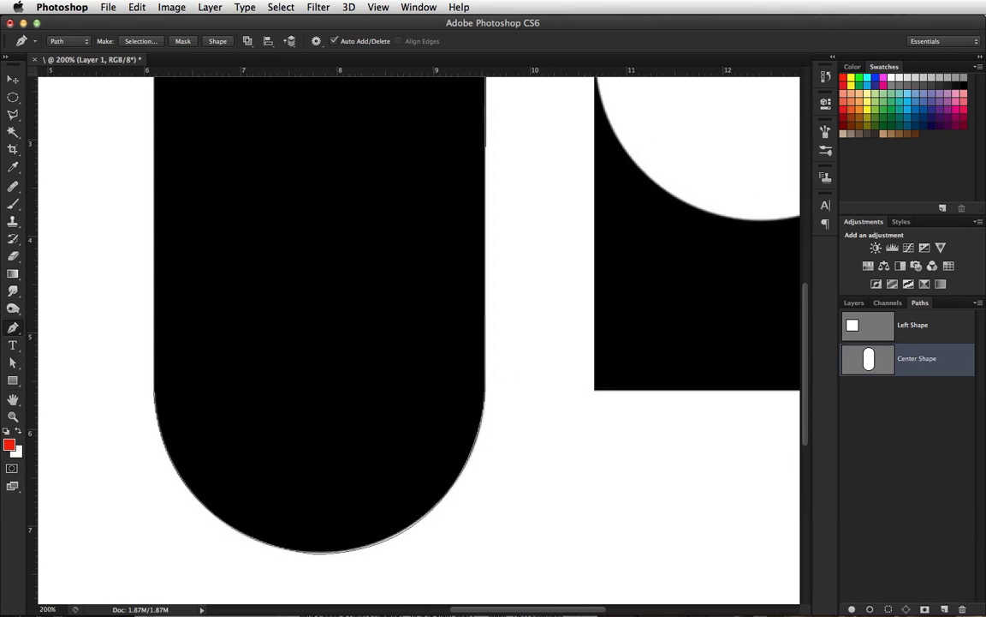
{"action": "left_click", "coordinate": [945, 609]}
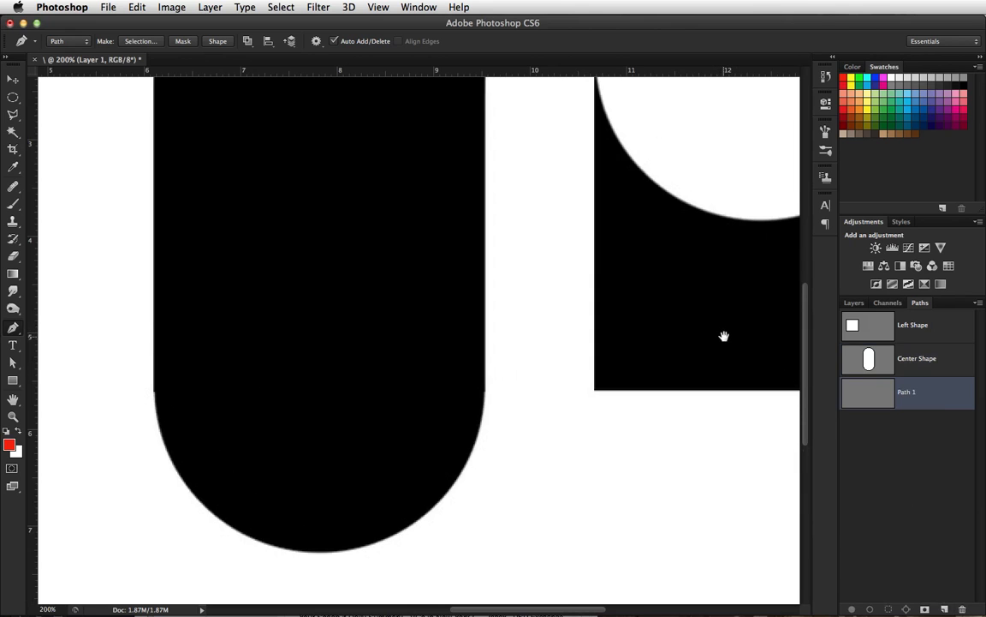
{"action": "left_click_drag", "start_coordinate": [719, 339], "coordinate": [561, 379]}
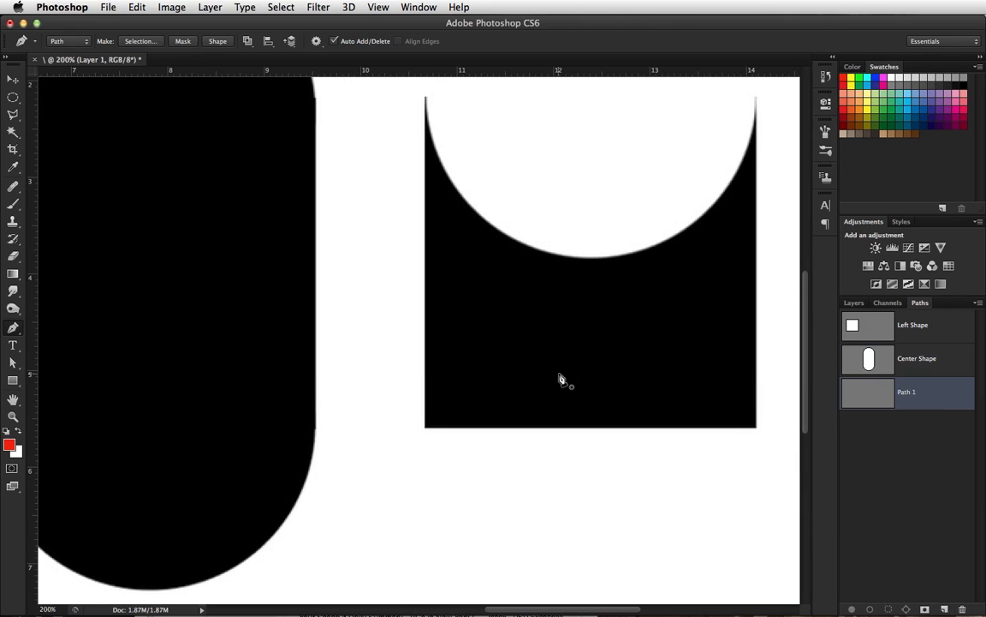
{"action": "left_click", "coordinate": [425, 428]}
{"action": "left_click", "coordinate": [426, 97]}
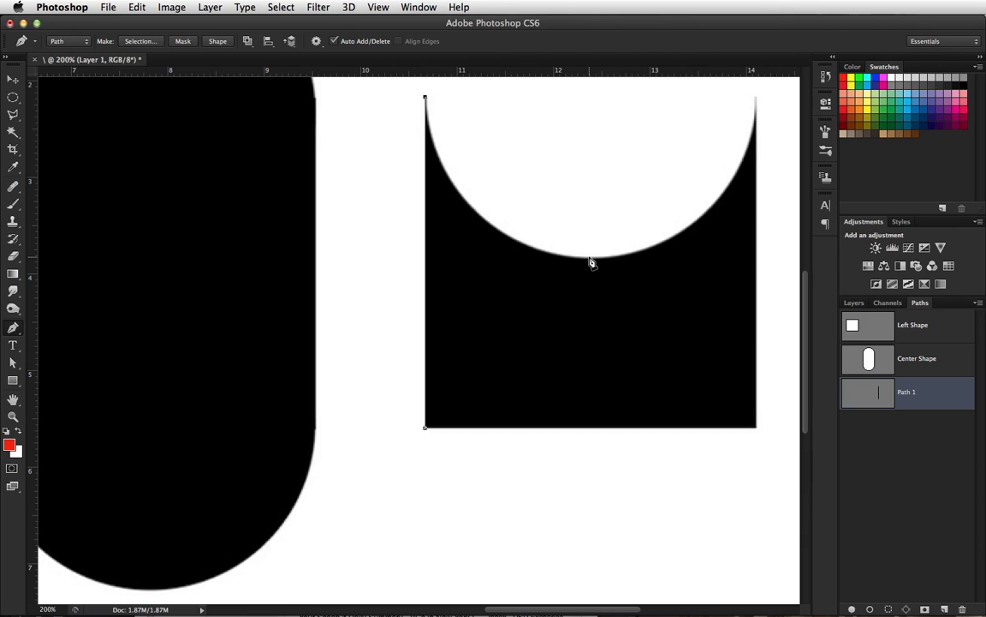
Step: Trace the right shape's concave arc with curved anchors at its lowest point and upper-right tip, removing the outgoing handle from each
{"action": "left_click_drag", "start_coordinate": [590, 257], "coordinate": [752, 265]}
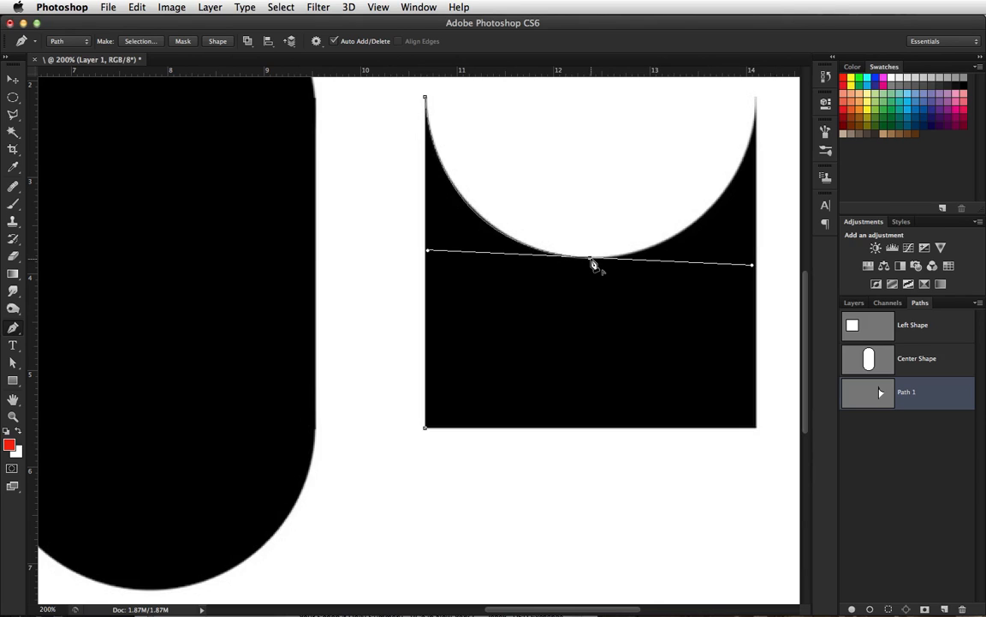
{"action": "left_click", "coordinate": [590, 258], "text": "alt"}
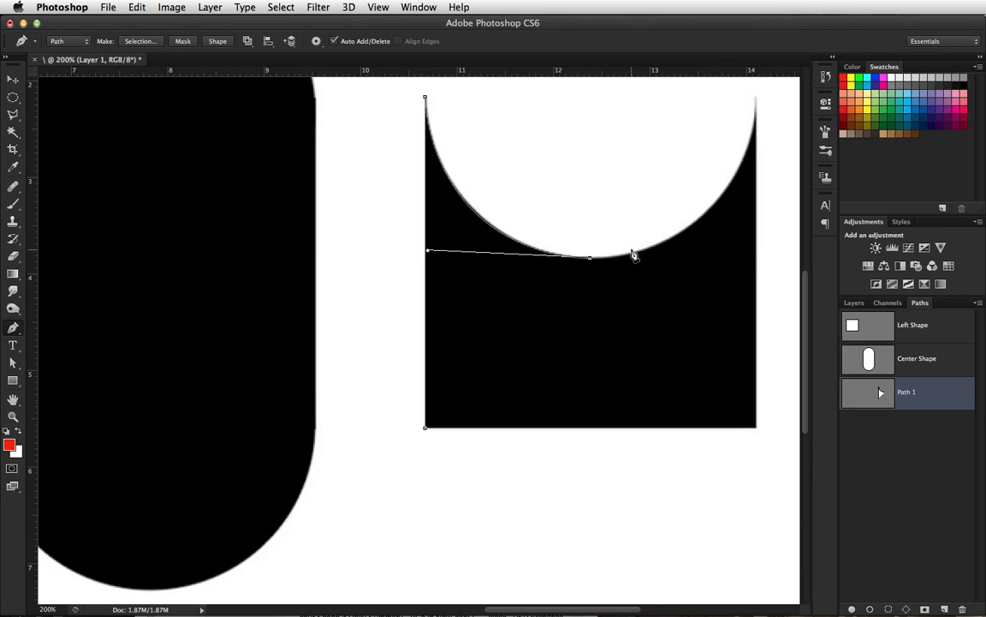
{"action": "left_click", "coordinate": [756, 100]}
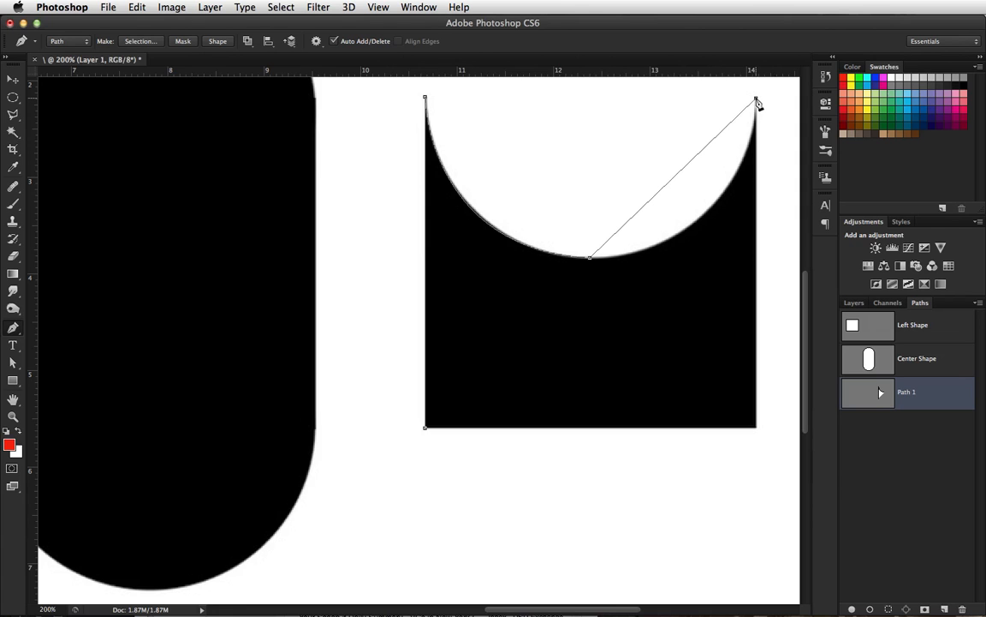
{"action": "left_click_drag", "start_coordinate": [755, 99], "coordinate": [776, 94]}
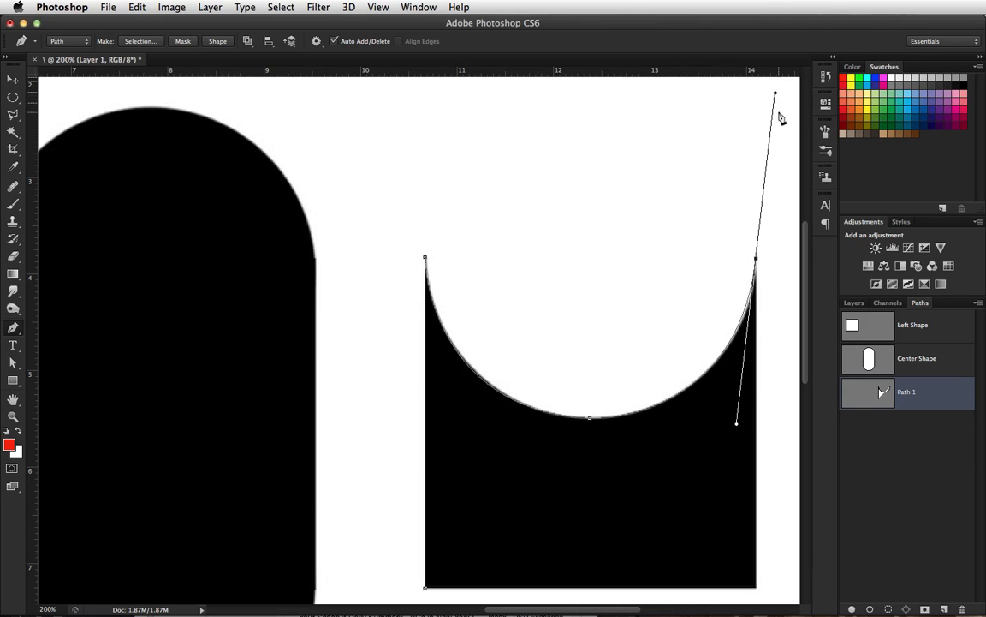
{"action": "left_click", "coordinate": [756, 258], "text": "alt"}
Step: Continue the path straight down the right shape's right edge and close it along the bottom at the lower-left corner
{"action": "scroll", "coordinate": [757, 352], "scroll_direction": "down", "scroll_amount": 4}
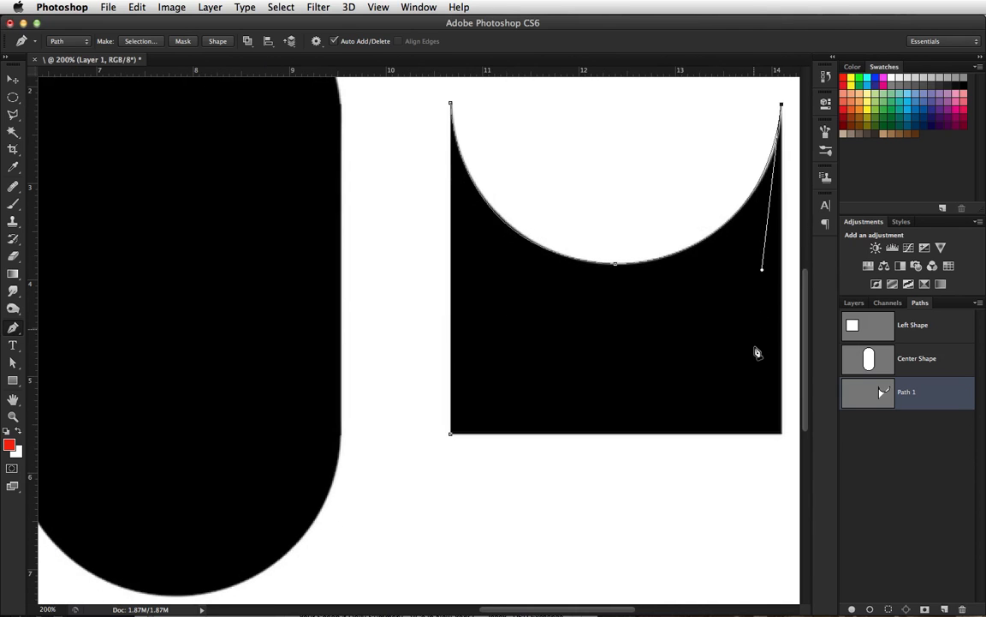
{"action": "left_click", "coordinate": [783, 434]}
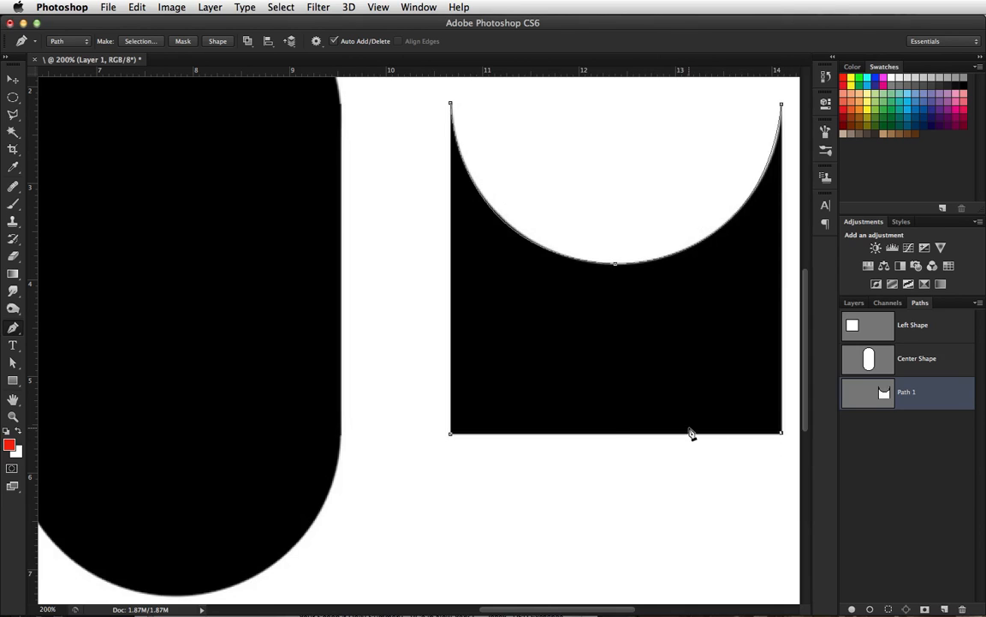
{"action": "left_click", "coordinate": [452, 434]}
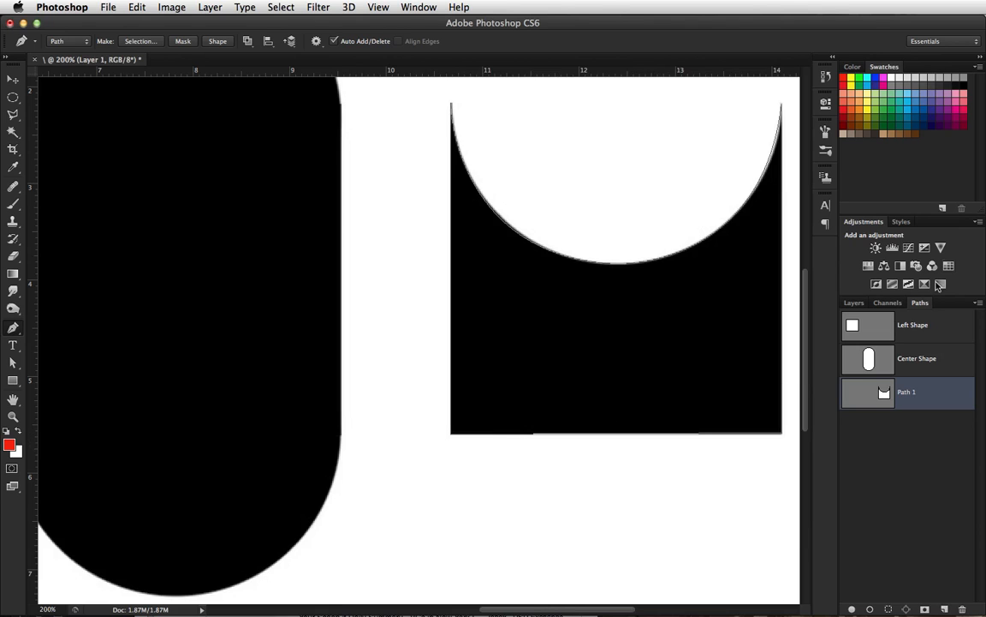
Step: Hide Layer 1 and nudge the path's lower-right anchor down to straighten the bottom segment
{"action": "left_click", "coordinate": [856, 303]}
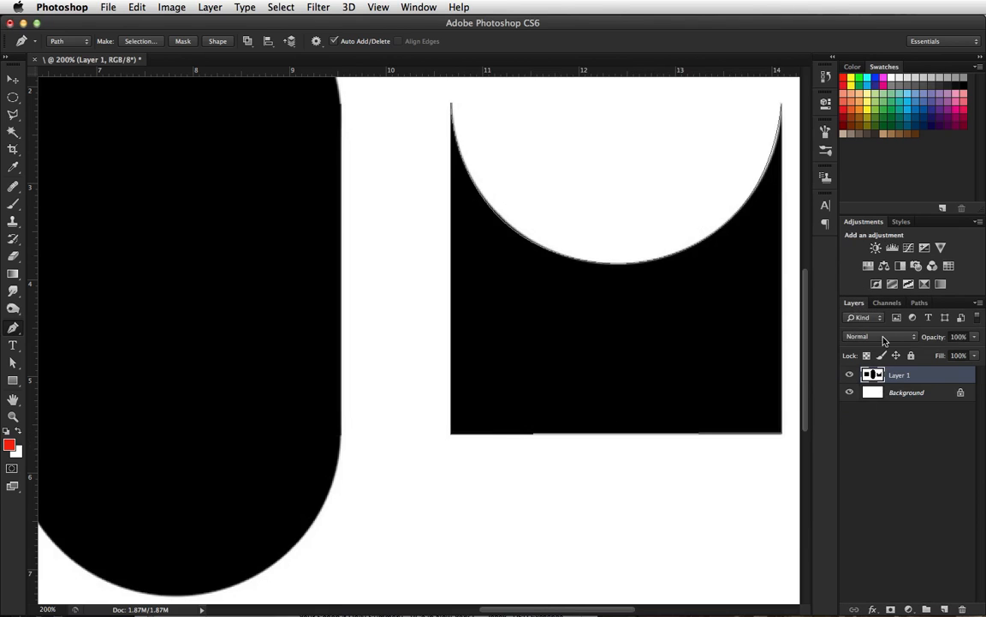
{"action": "left_click", "coordinate": [850, 376]}
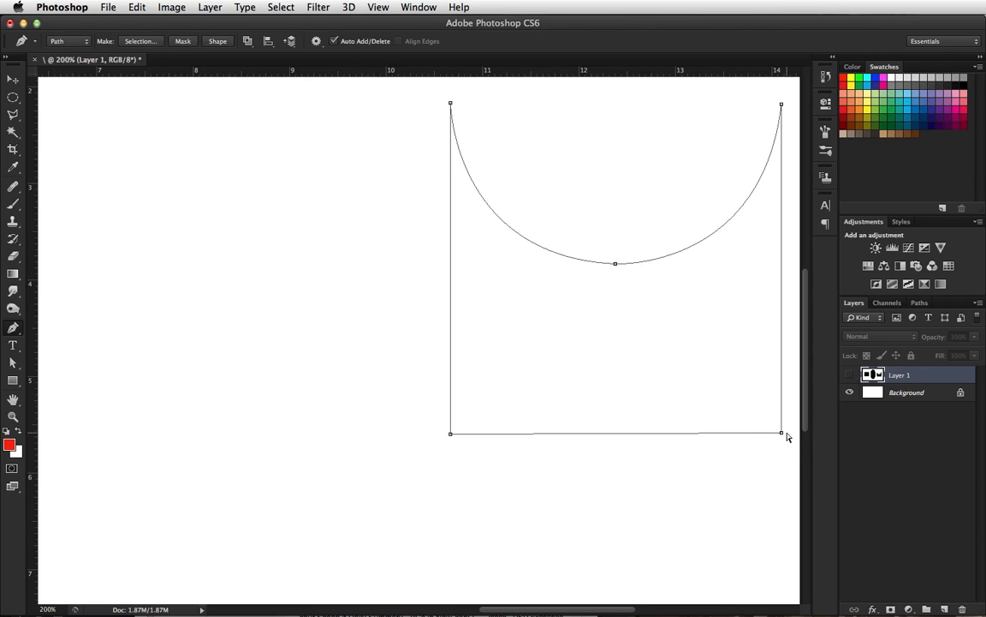
{"action": "left_click", "coordinate": [781, 434], "text": "super"}
{"action": "key", "text": "Down"}
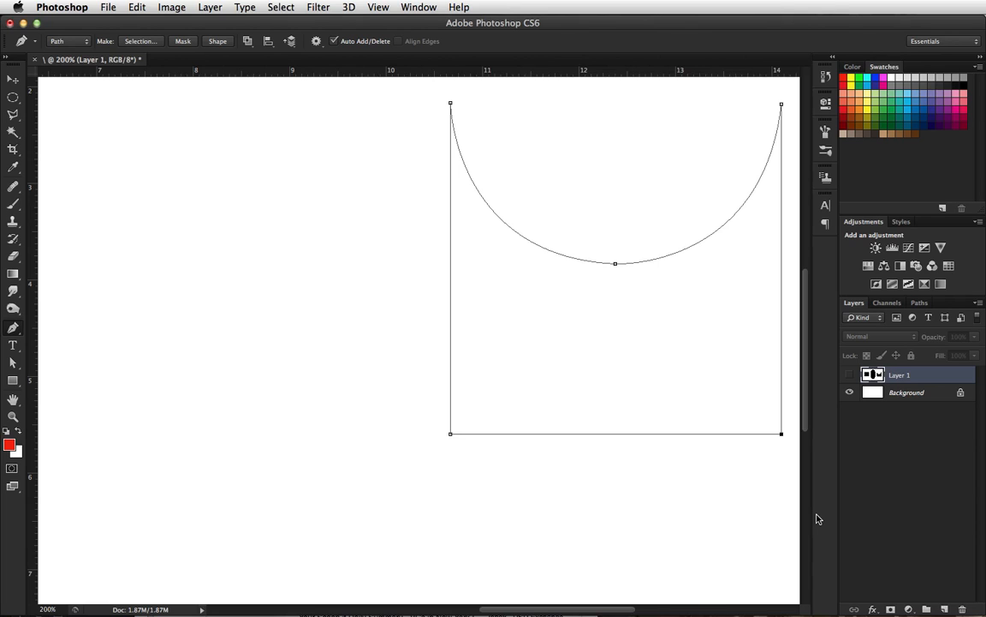
Step: Show Layer 1 again and rename the newly traced path as Right Shape
{"action": "left_click", "coordinate": [876, 461]}
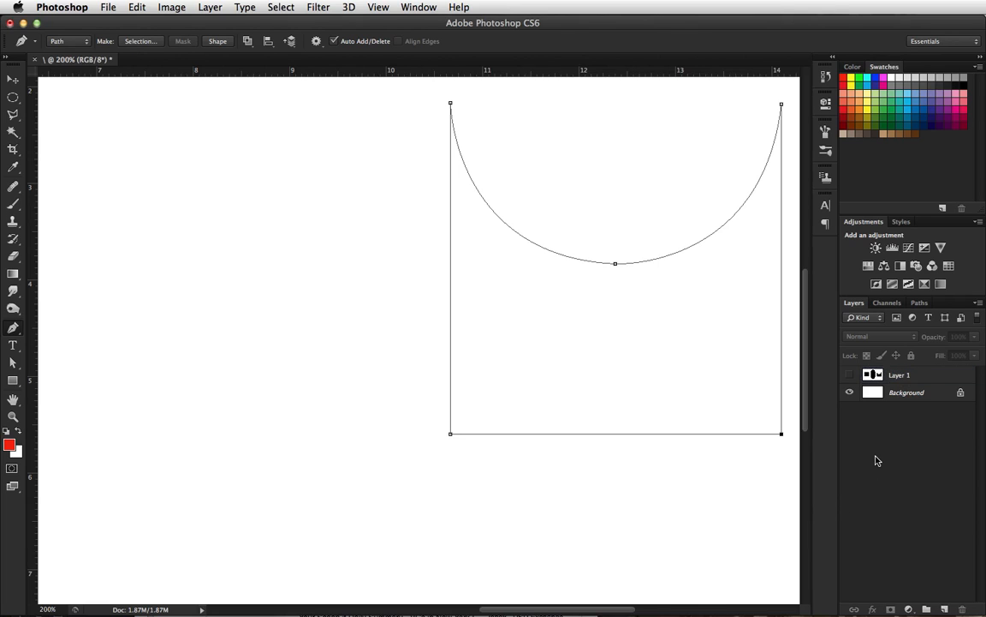
{"action": "left_click", "coordinate": [849, 375]}
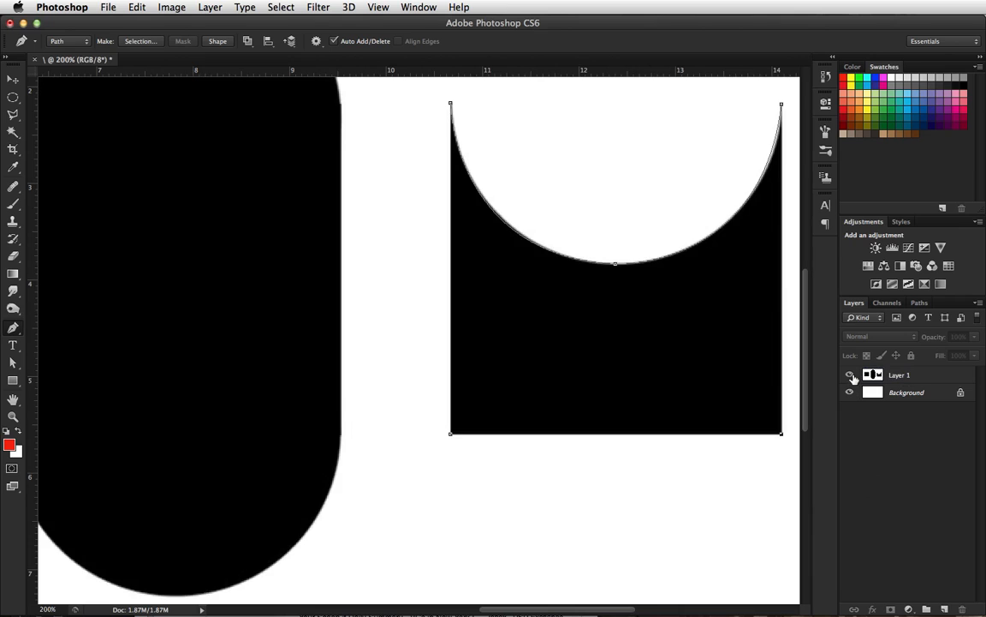
{"action": "left_click", "coordinate": [920, 304]}
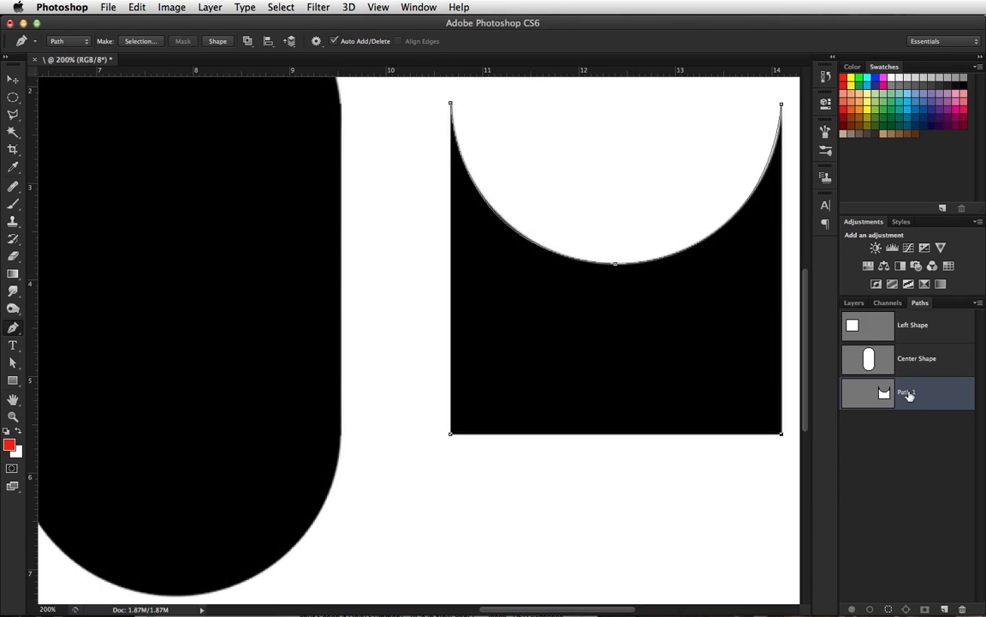
{"action": "double_click", "coordinate": [911, 390]}
{"action": "type", "text": "Right Shape"}
{"action": "key", "text": "Return"}
Step: Save the document to the Desktop as PenTool01.psd in Photoshop format with layers and Maximize Compatibility on
{"action": "left_click", "coordinate": [107, 7]}
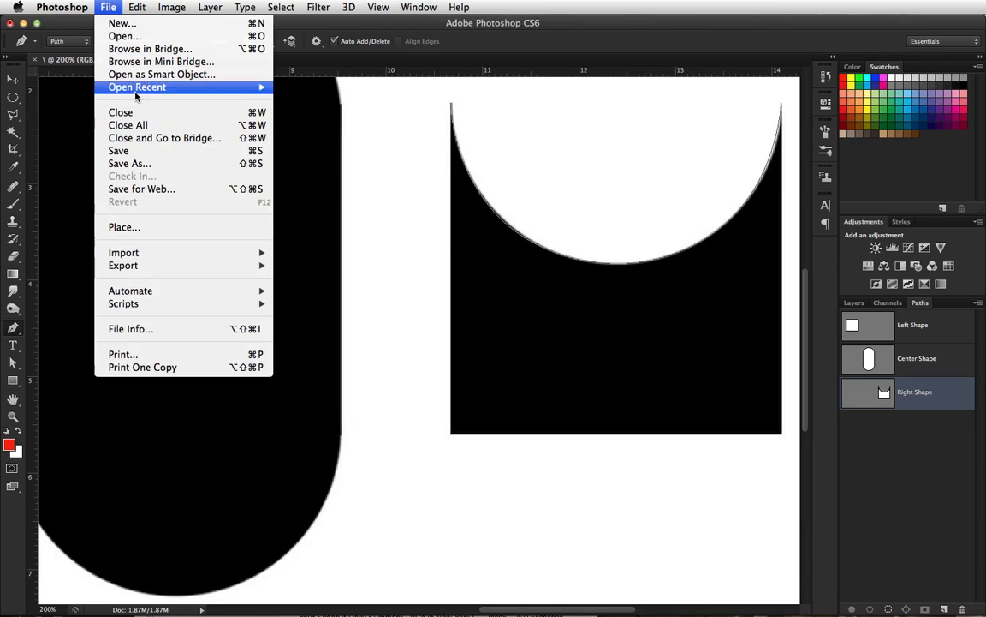
{"action": "left_click", "coordinate": [136, 151]}
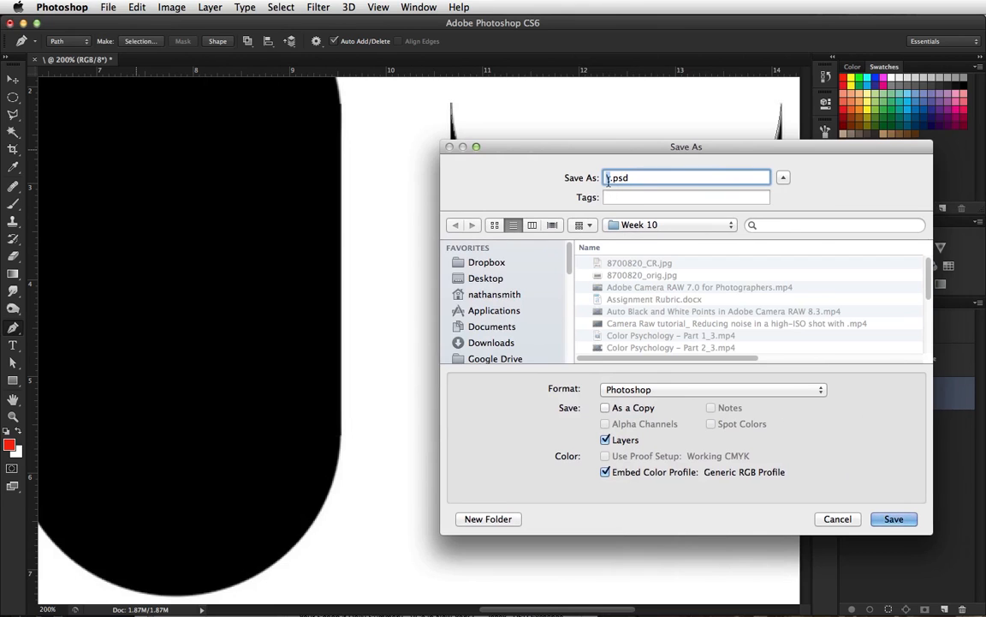
{"action": "left_click", "coordinate": [471, 279]}
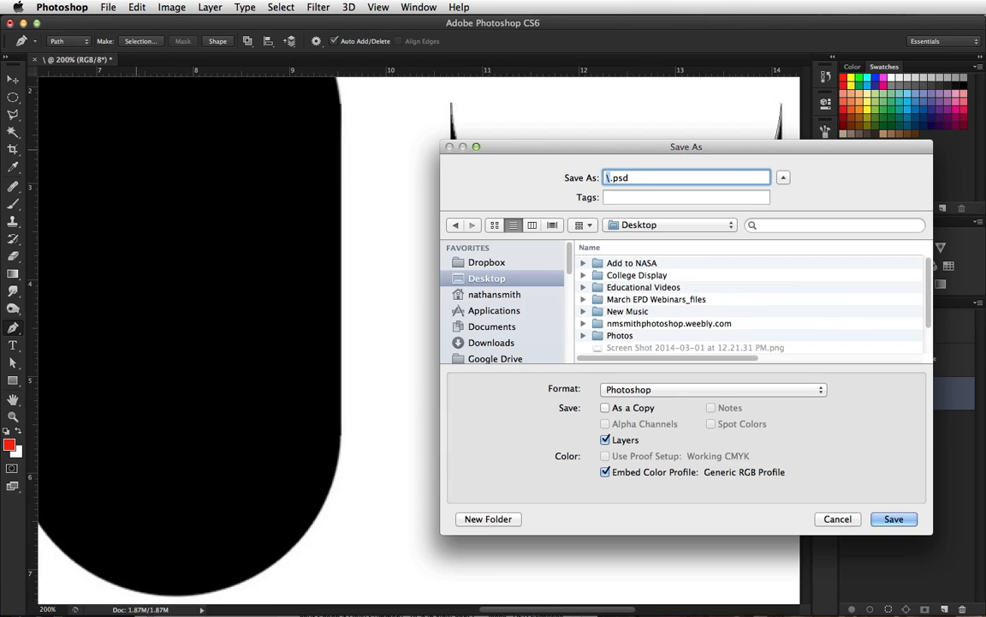
{"action": "type", "text": "PenTool01"}
{"action": "left_click", "coordinate": [894, 519]}
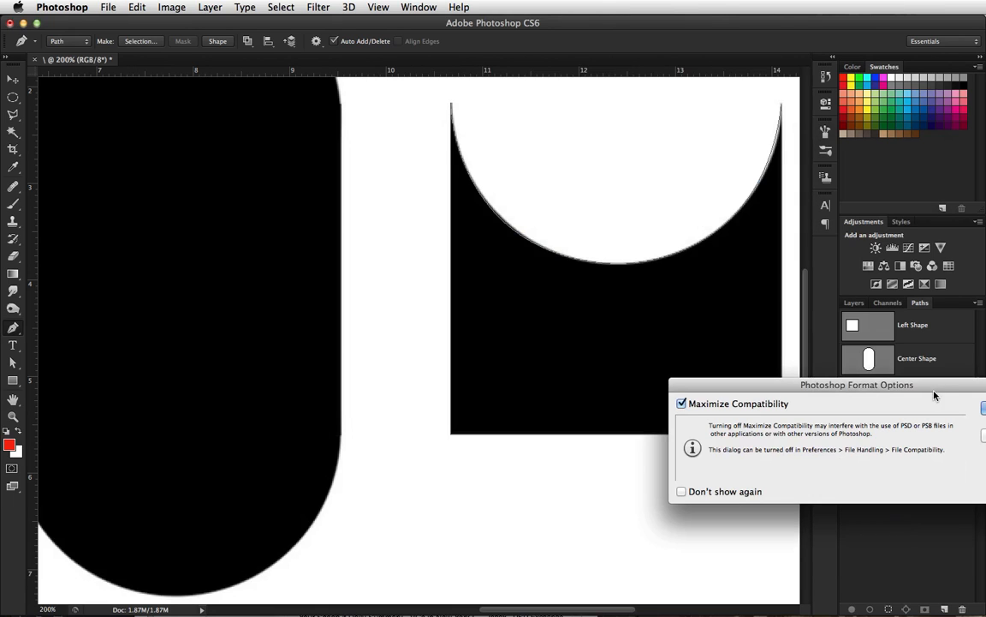
{"action": "left_click_drag", "start_coordinate": [935, 395], "coordinate": [830, 391]}
{"action": "left_click", "coordinate": [904, 408]}
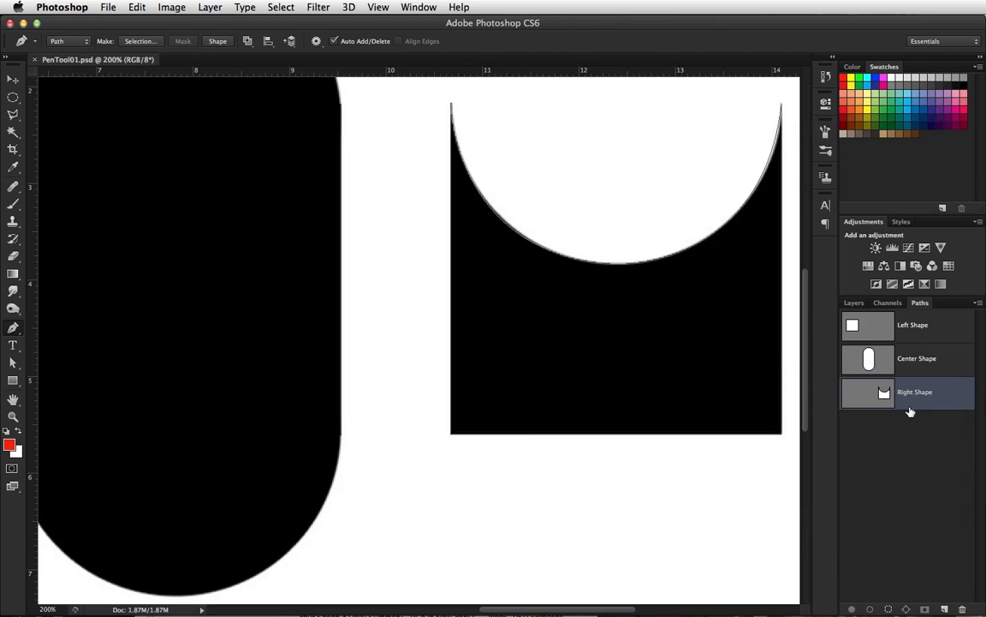